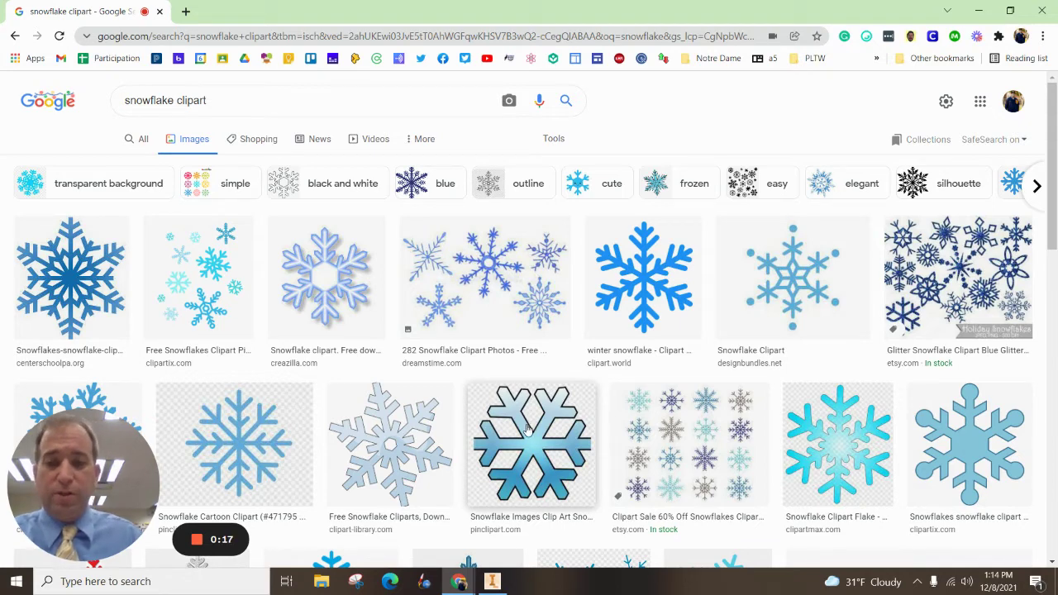
# Save the blue outlined snowflake clipart from the image results to the Desktop as a PNG named snowflake
pyautogui.click(526, 433)
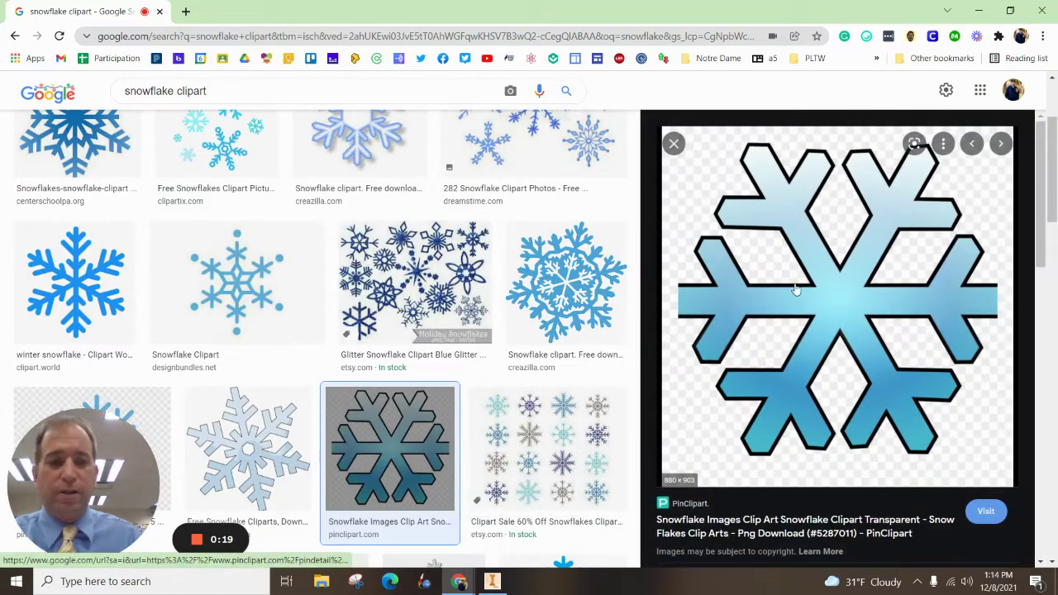
pyautogui.rightClick(796, 289)
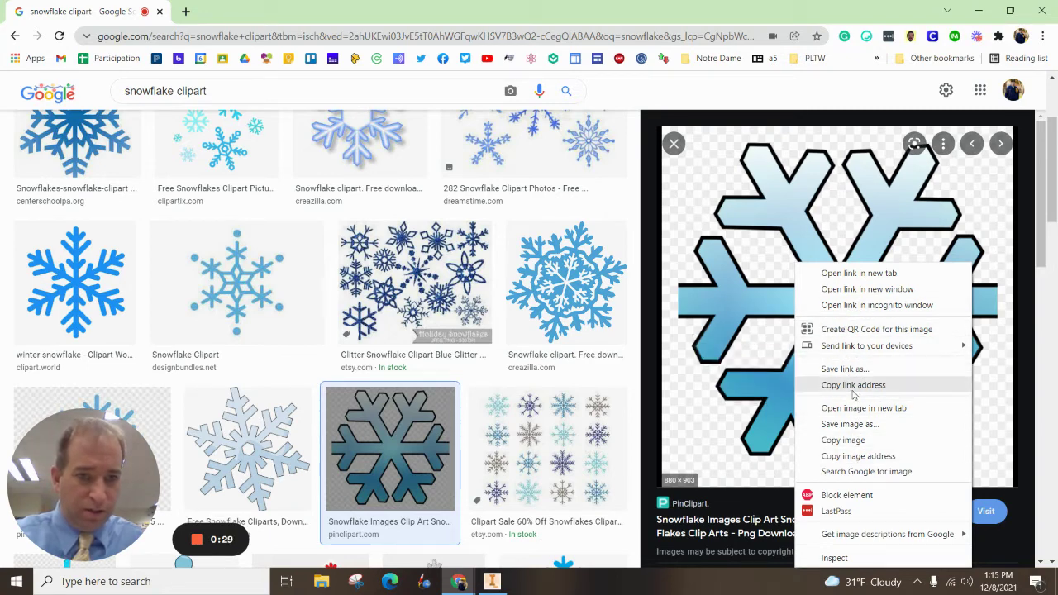
pyautogui.click(857, 424)
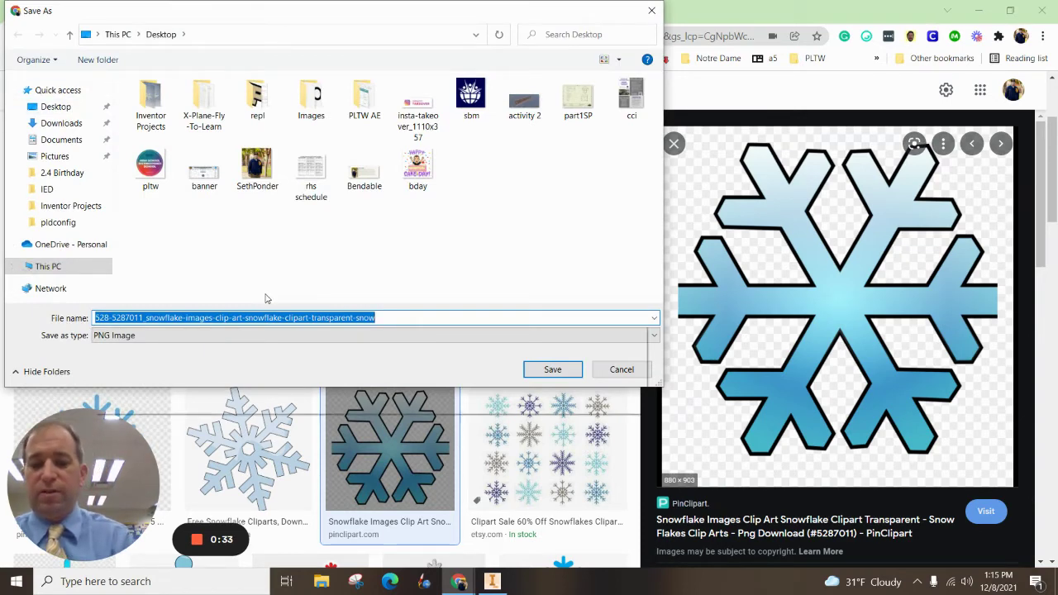
pyautogui.write('snowflake')
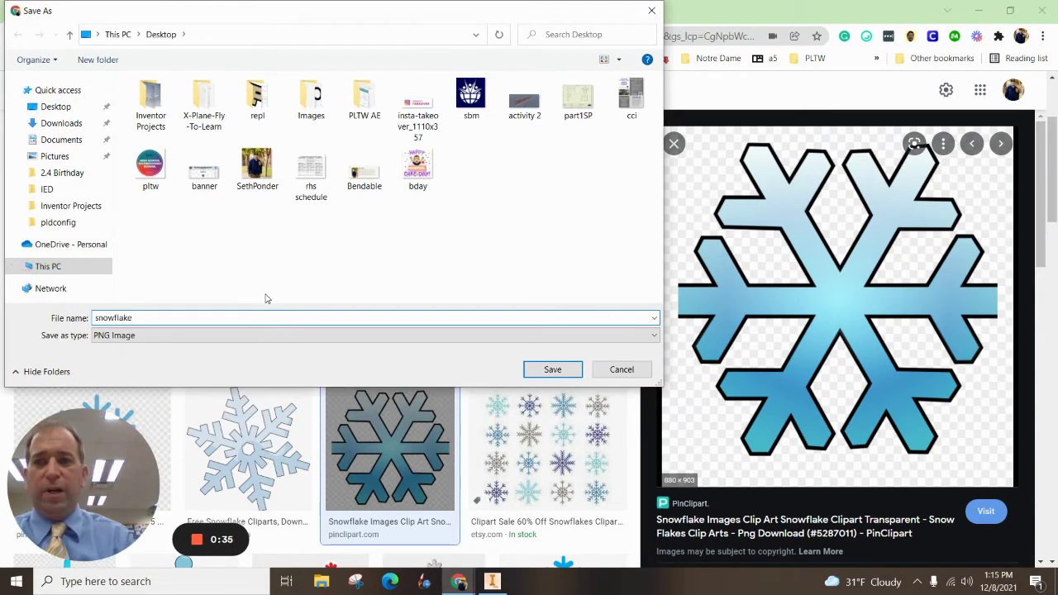
pyautogui.press('Return')
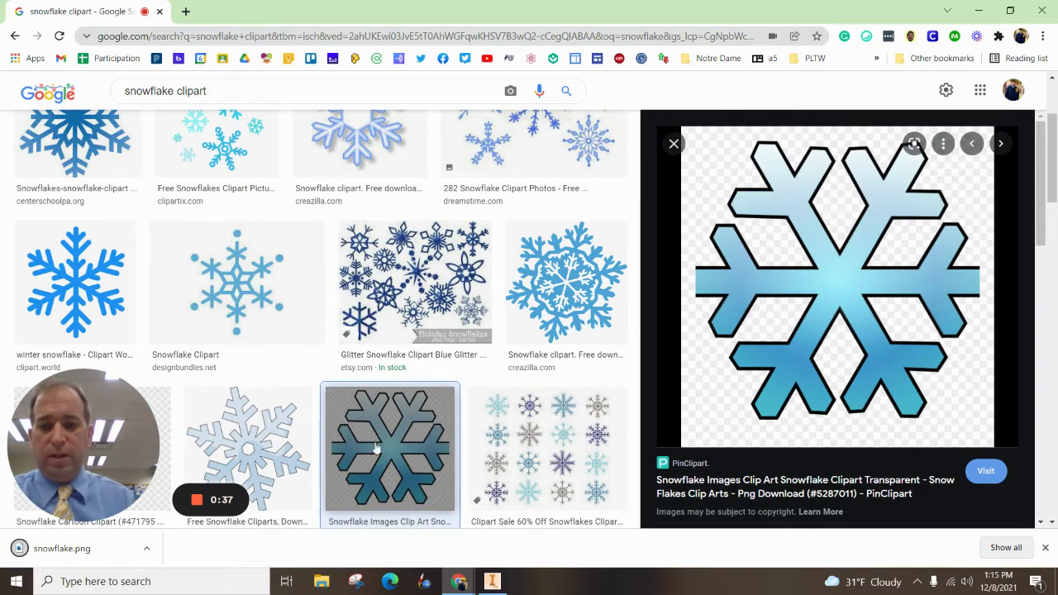
# Switch to Autodesk Inventor and create a new part from the English Standard (in).ipt template
pyautogui.click(494, 582)
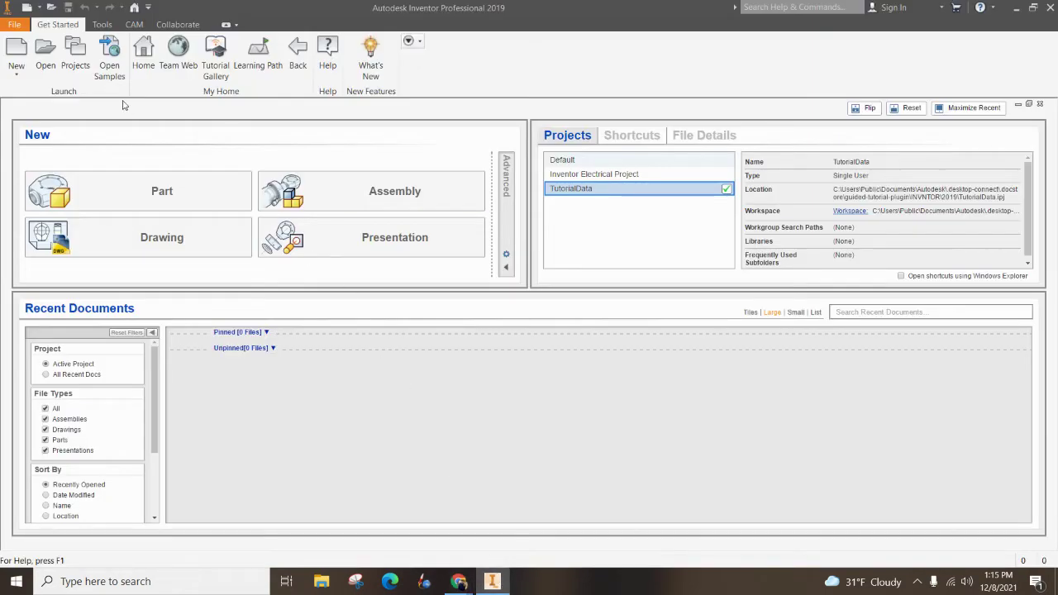
pyautogui.click(16, 53)
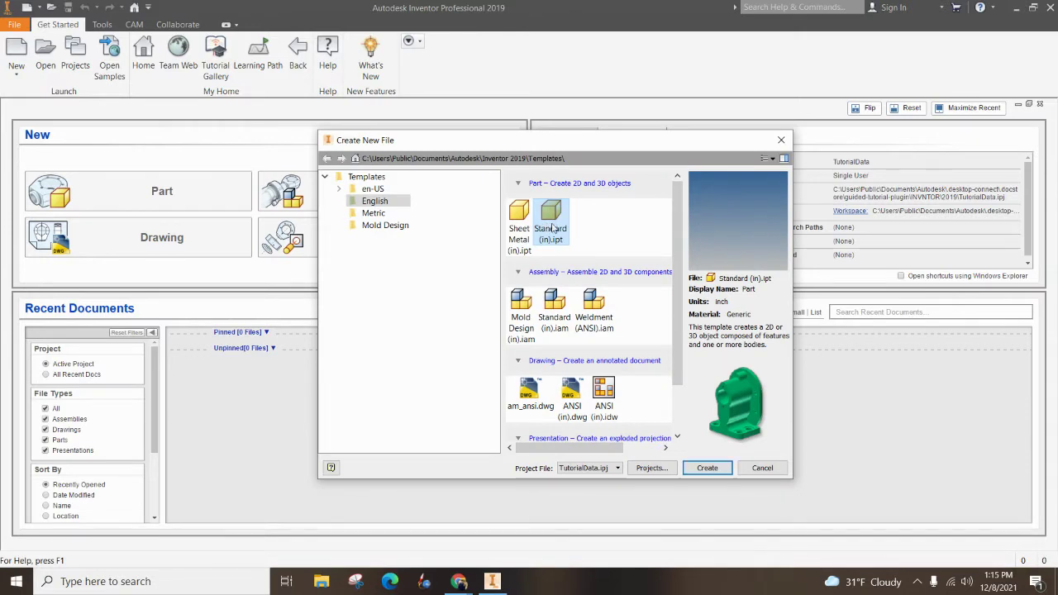
pyautogui.click(701, 468)
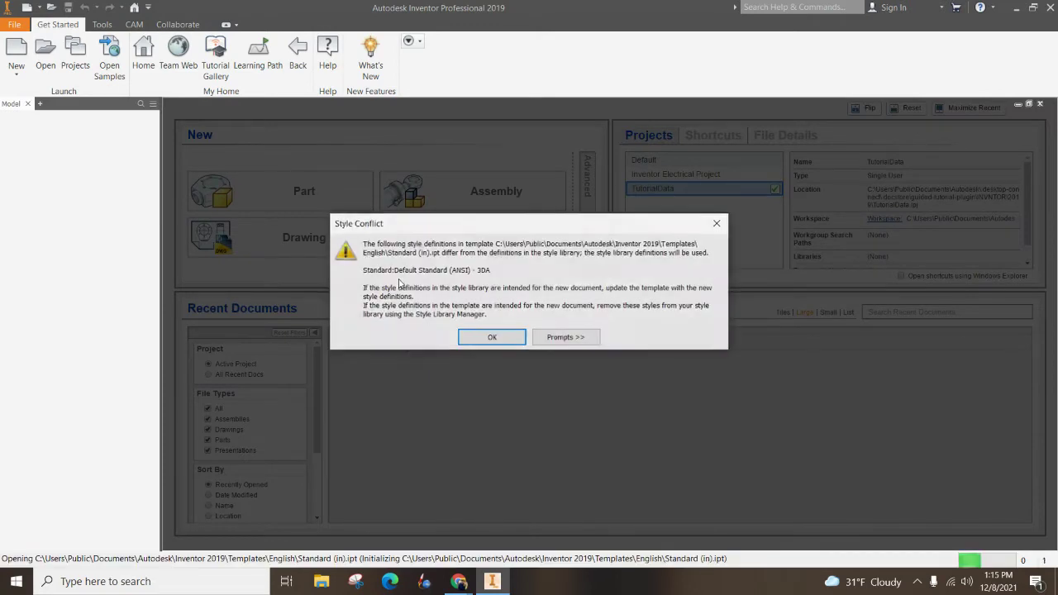
pyautogui.click(465, 337)
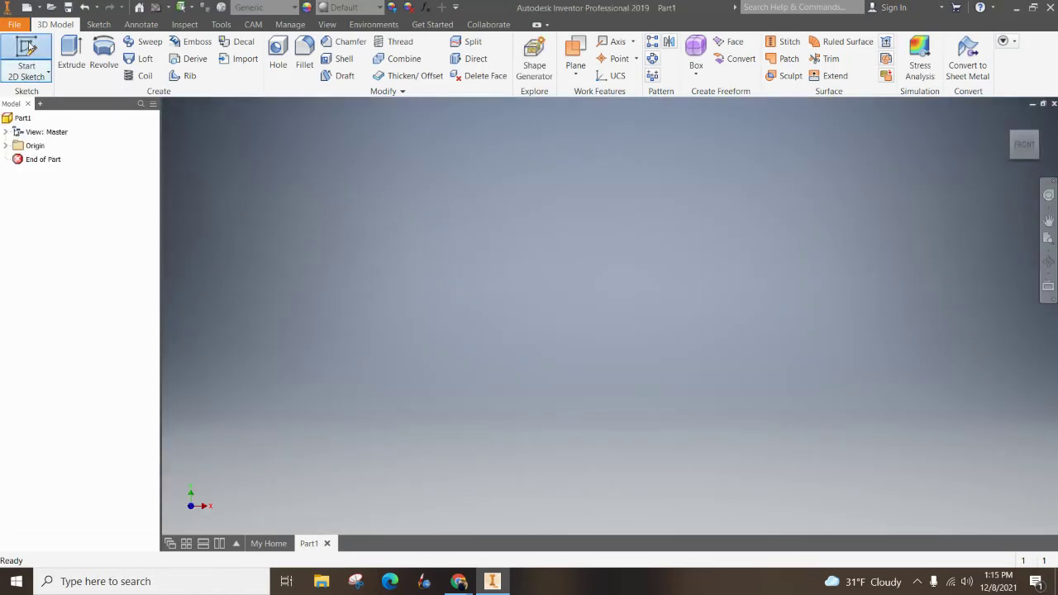
# Start a 2D sketch on the horizontal XZ plane and load the snowflake image from the Desktop for insertion
pyautogui.click(29, 47)
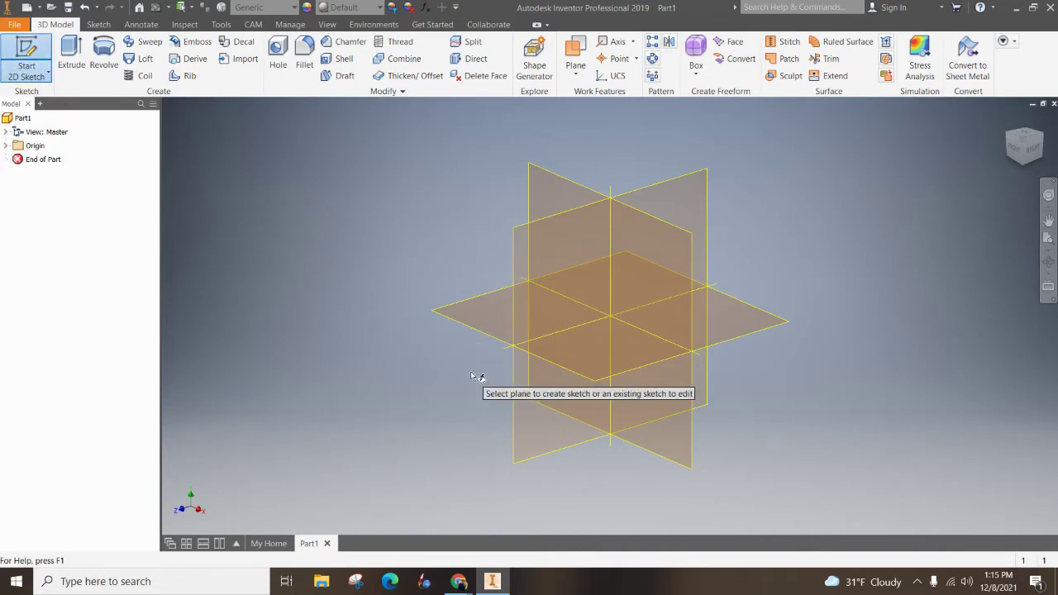
pyautogui.click(499, 324)
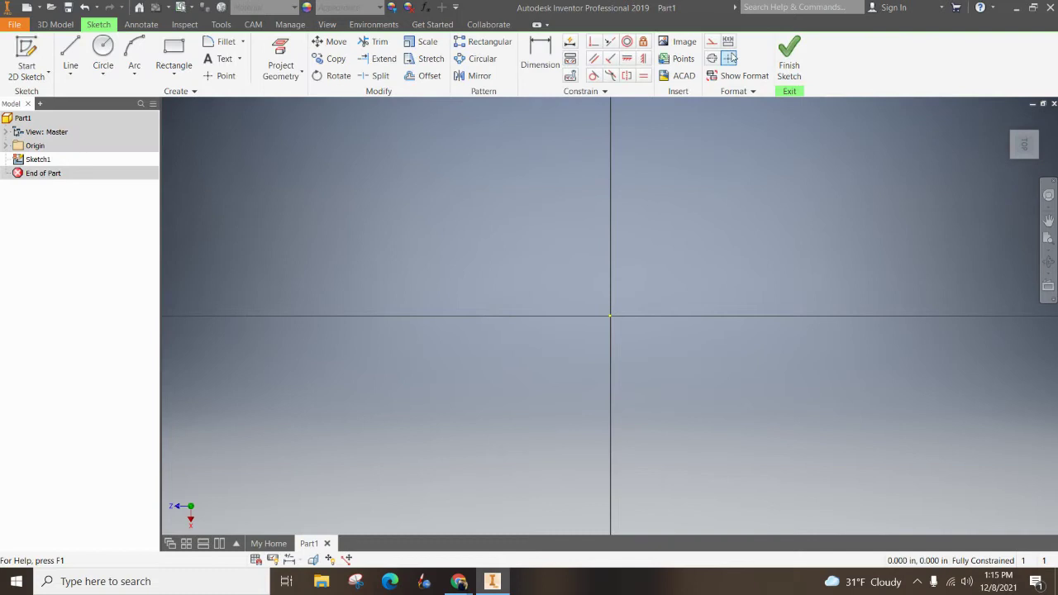
pyautogui.click(676, 42)
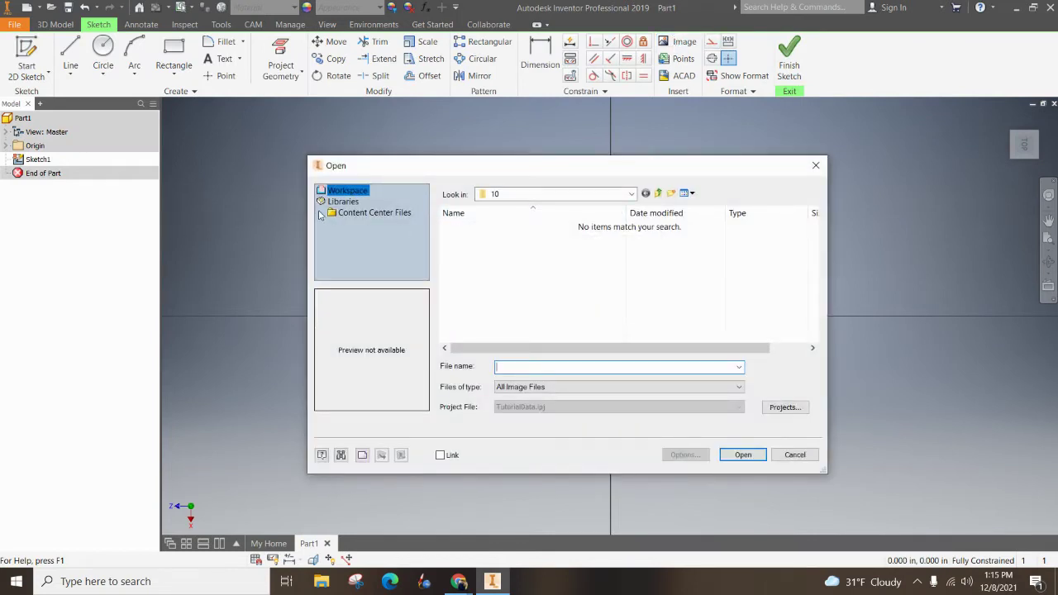
pyautogui.click(510, 195)
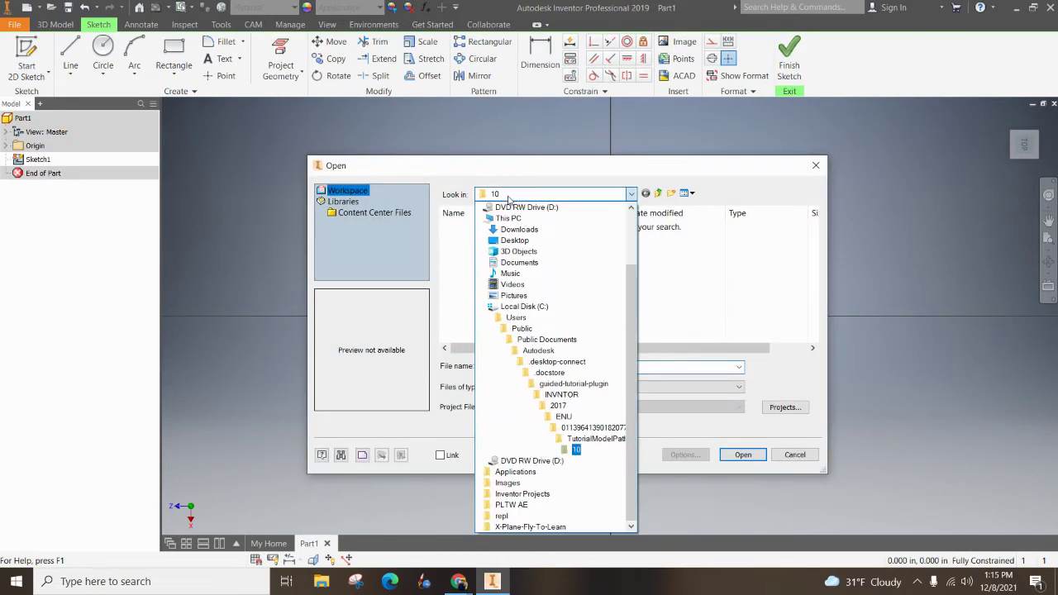
pyautogui.click(515, 240)
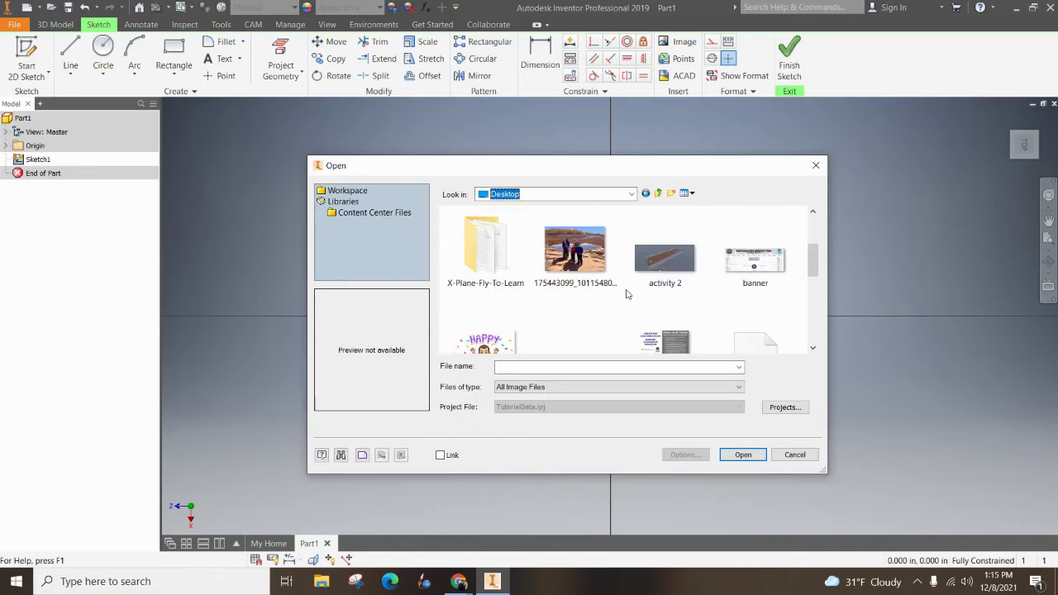
pyautogui.scroll(-5, 639, 298)
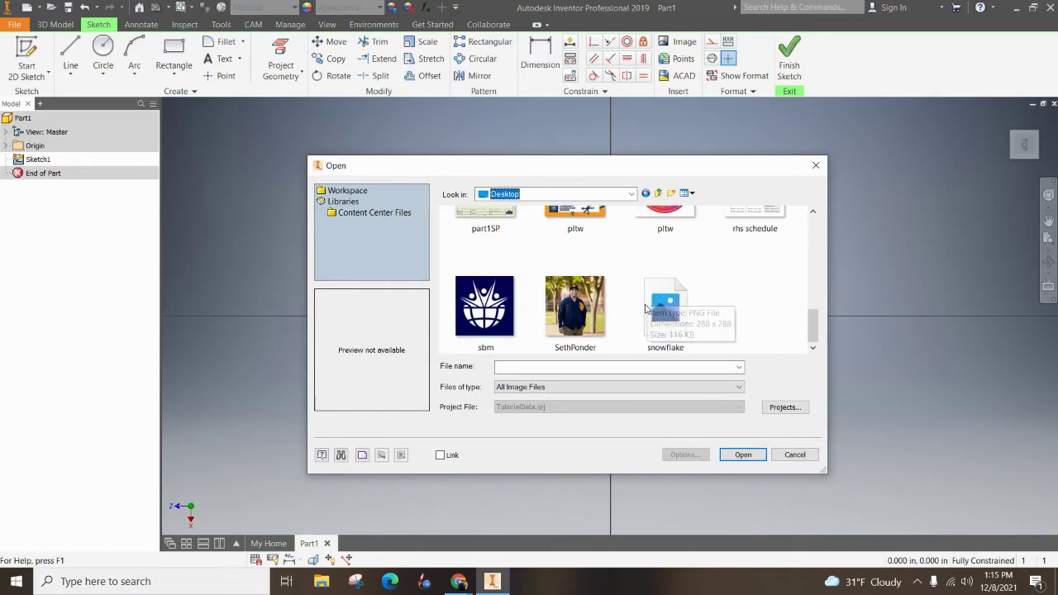
pyautogui.doubleClick(670, 324)
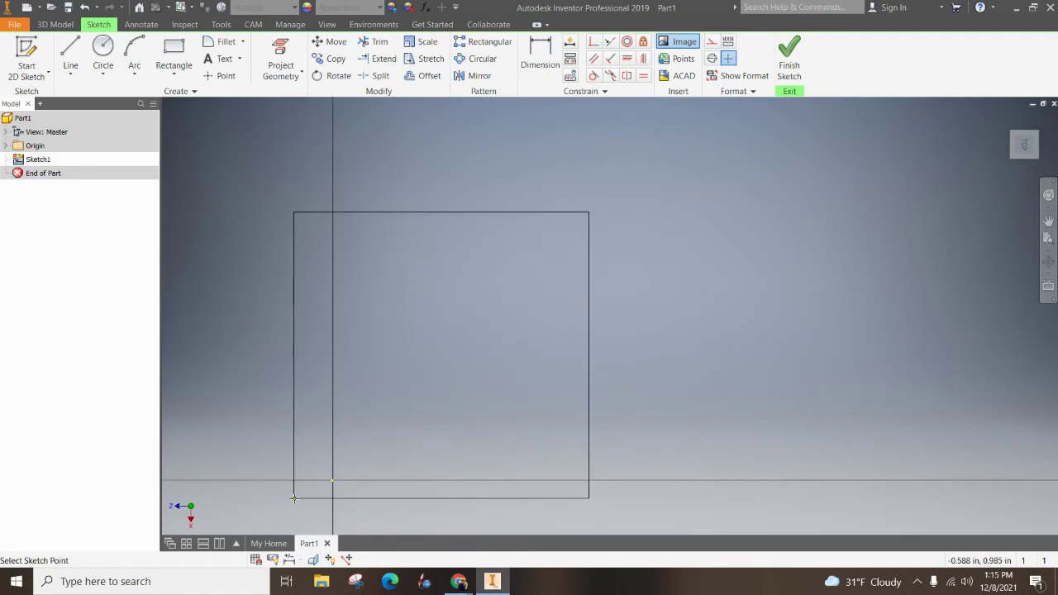
# Place a single snowflake image roughly centred over the sketch origin and end the image insertion
pyautogui.click(294, 497)
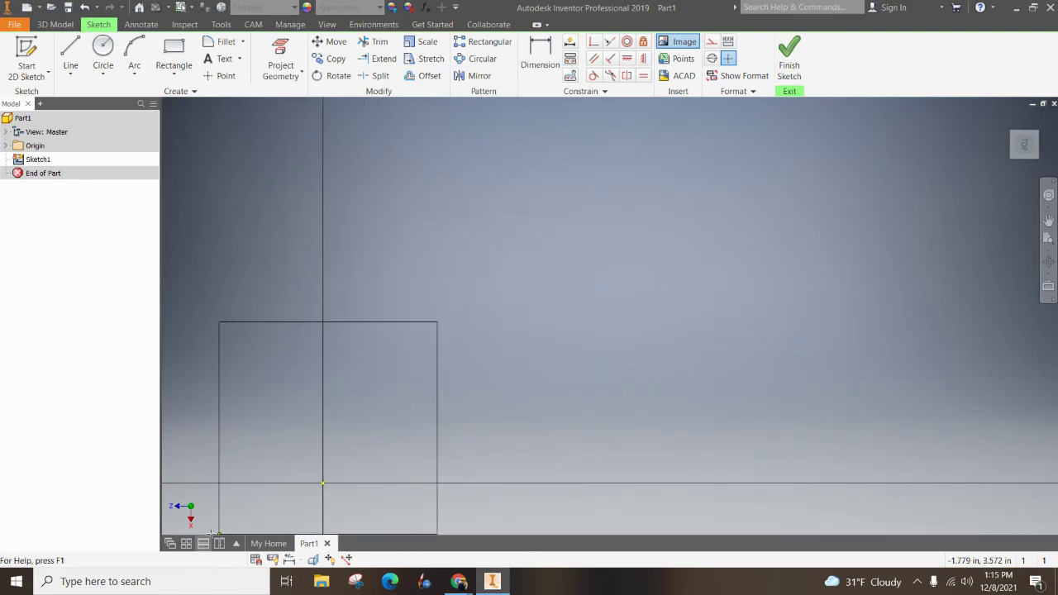
pyautogui.moveTo(240, 482); pyautogui.dragTo(370, 393, button='middle')
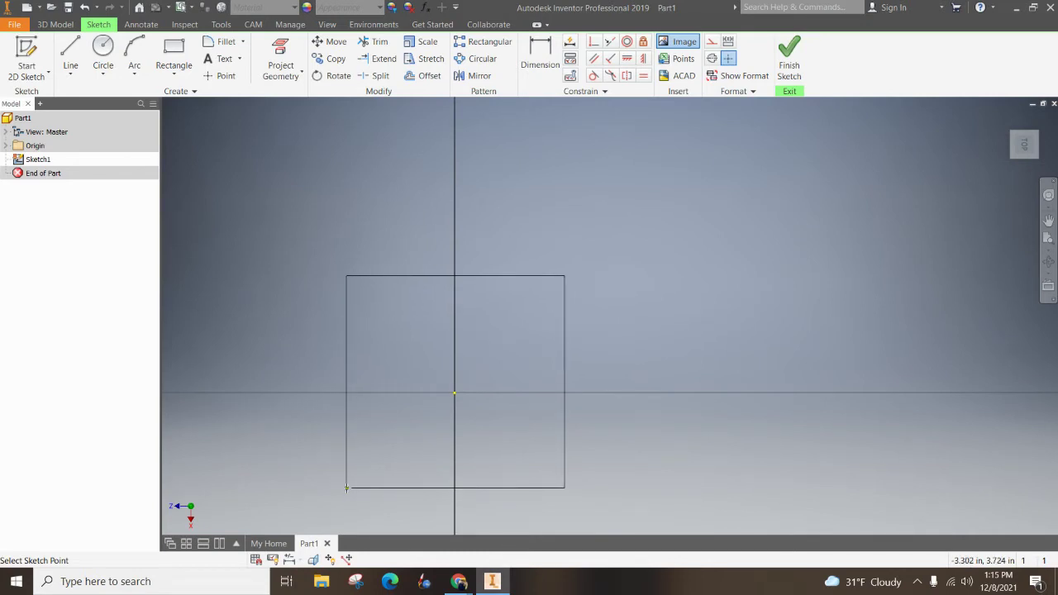
pyautogui.click(347, 487)
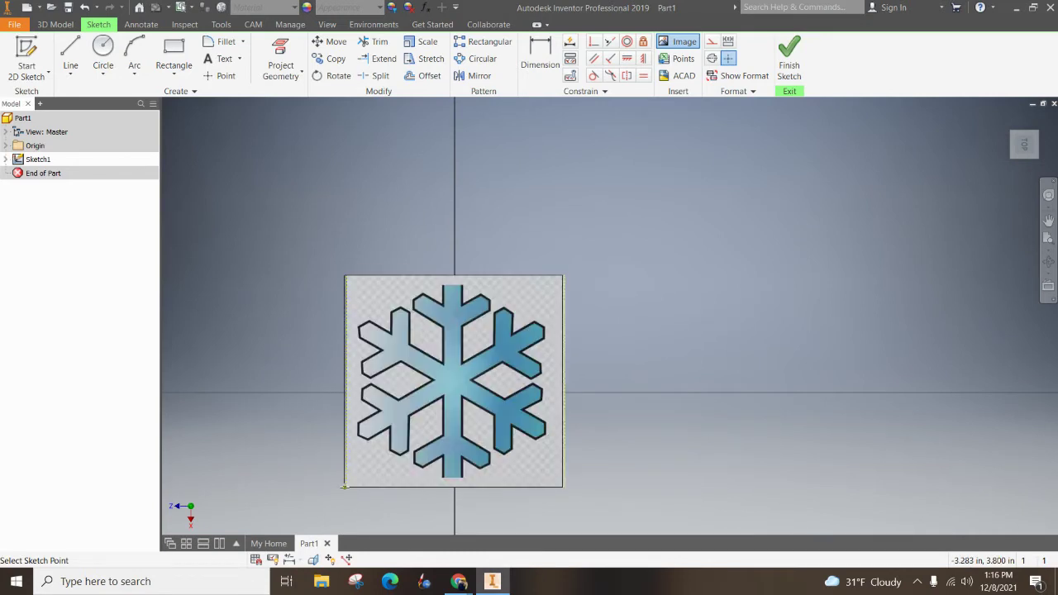
pyautogui.press('Escape')
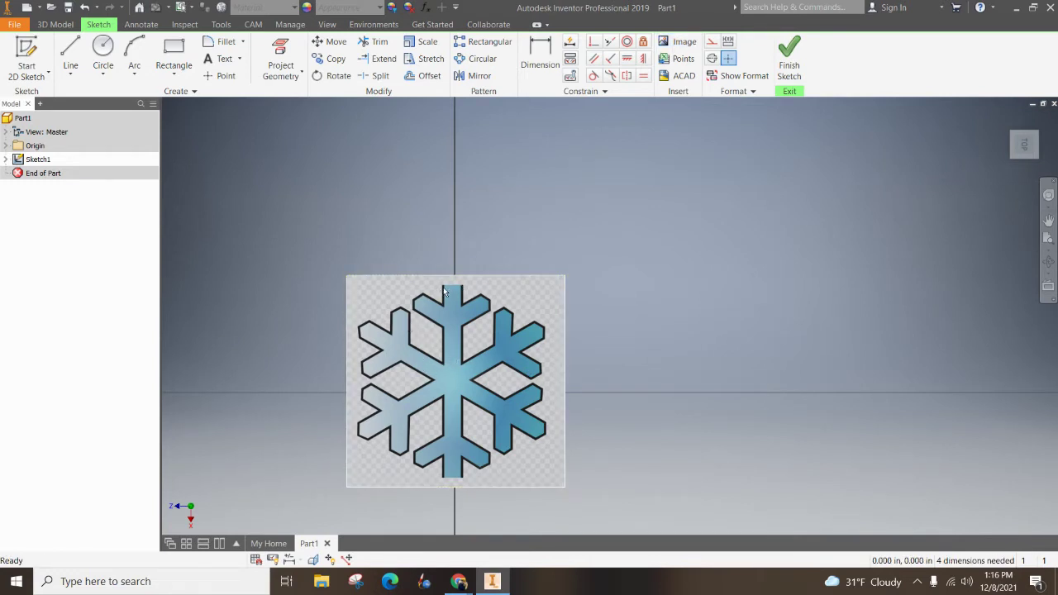
pyautogui.moveTo(381, 407); pyautogui.dragTo(416, 312, button='middle')
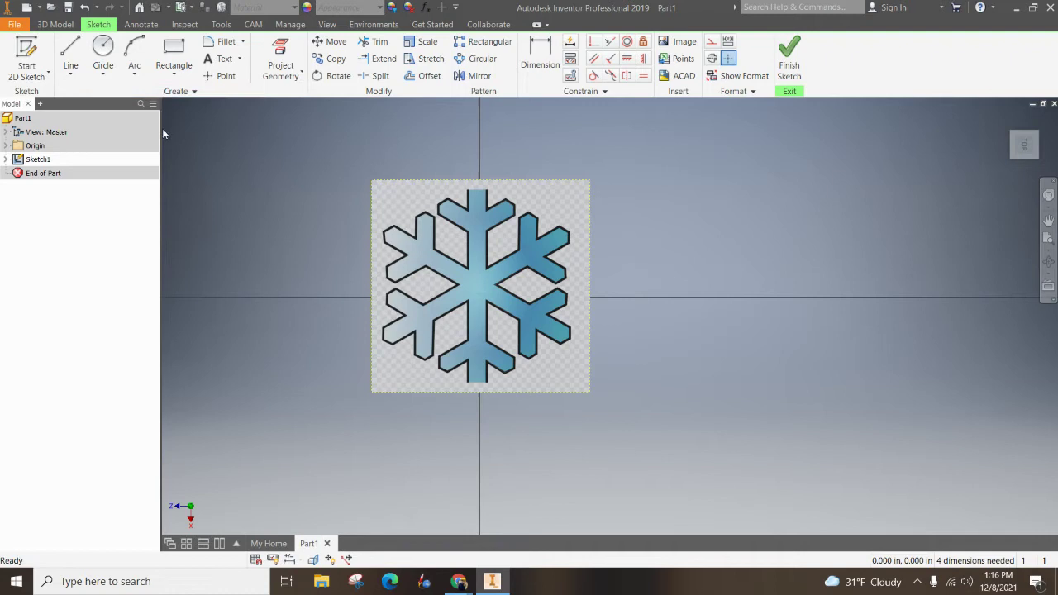
# Try a line along the sketch's vertical axis from above to below the snowflake image, and undo it
pyautogui.click(69, 47)
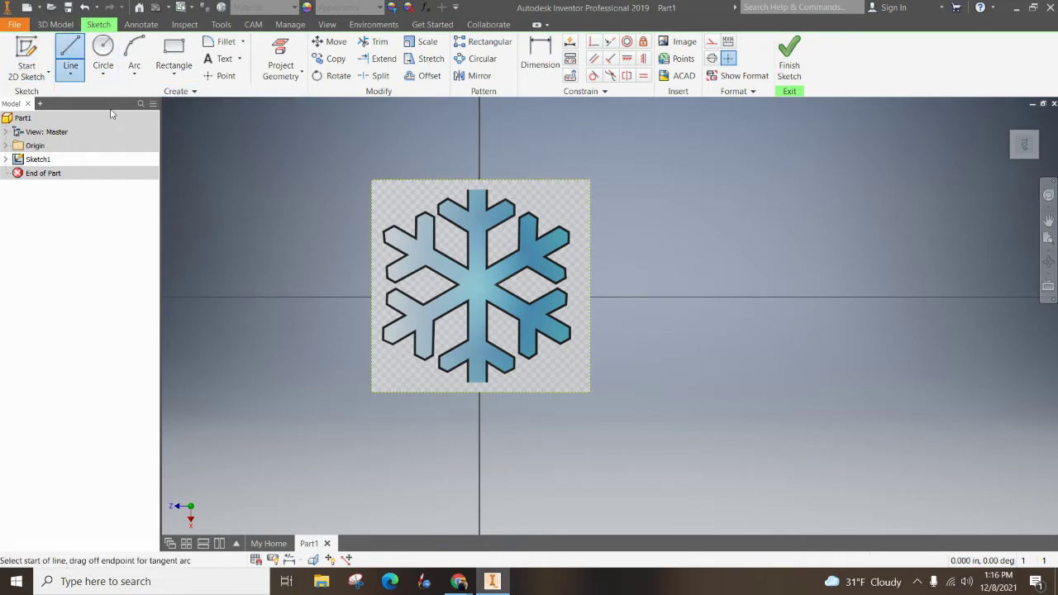
pyautogui.scroll(-3, 468, 273)
pyautogui.scroll(4, 467, 272)
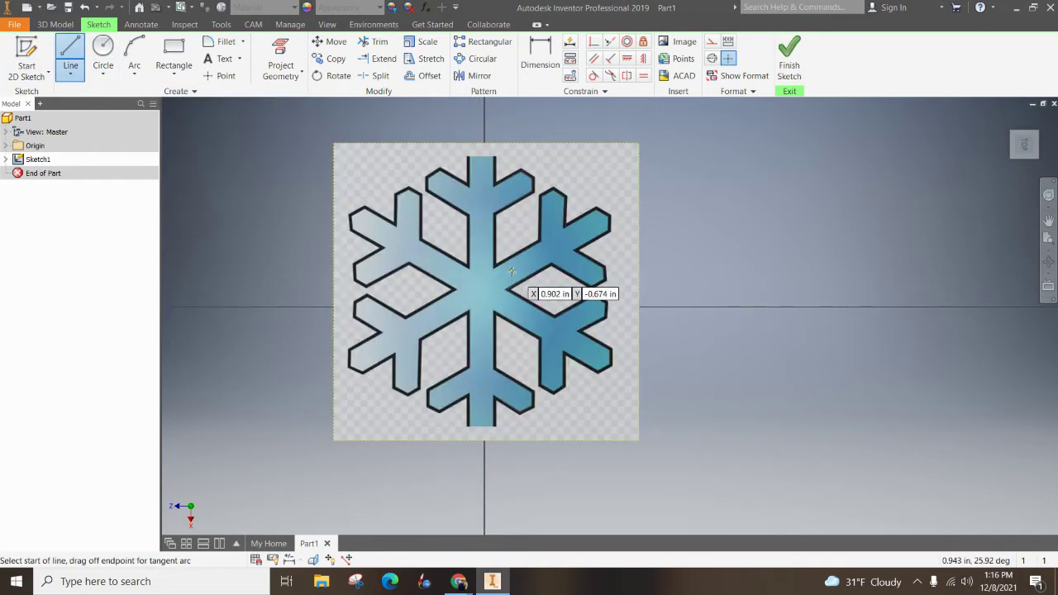
pyautogui.click(484, 118)
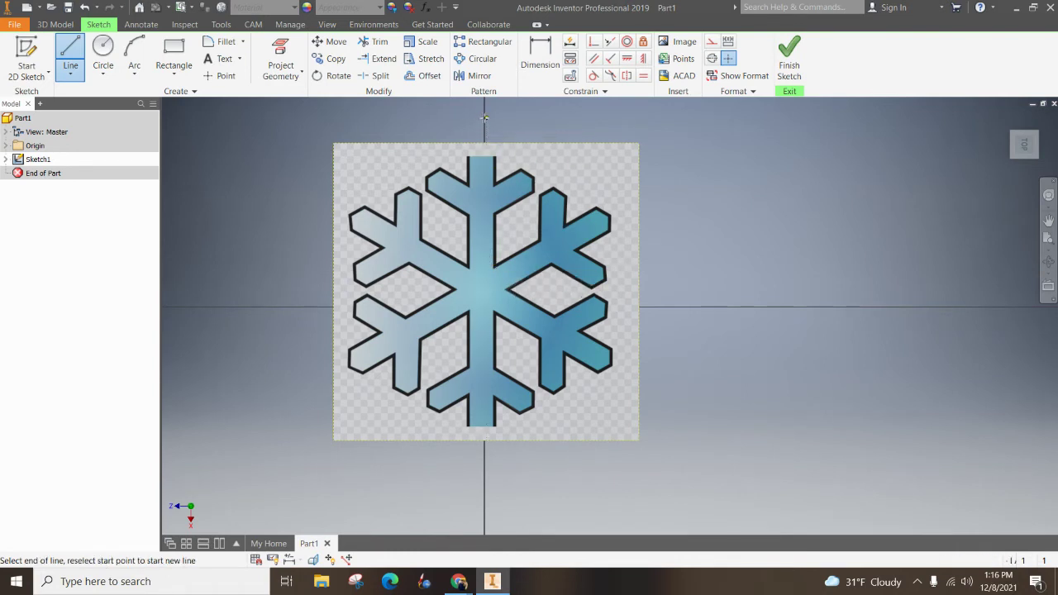
pyautogui.click(485, 474)
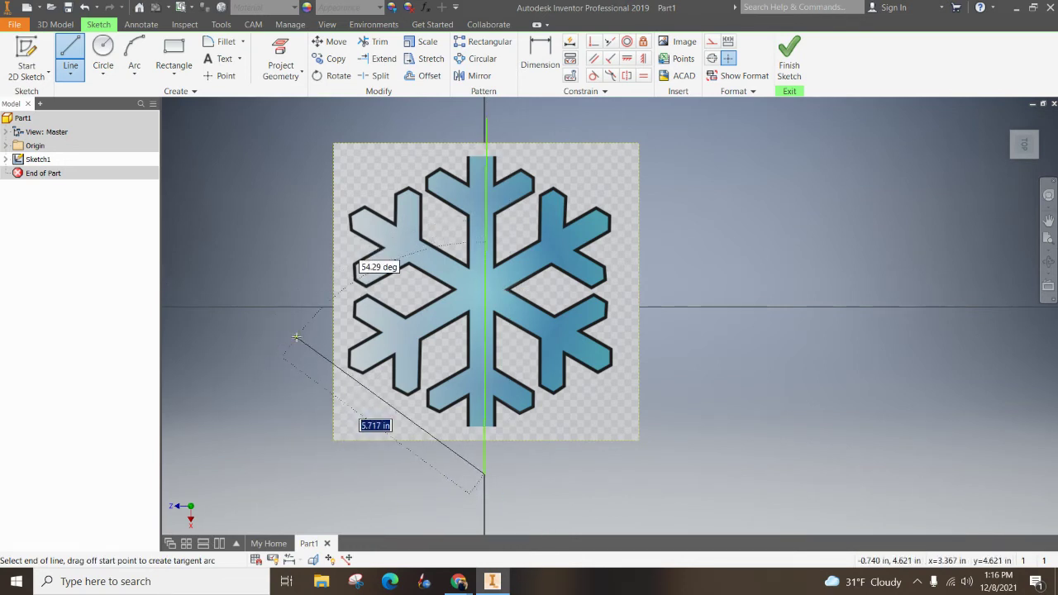
pyautogui.press('Escape')
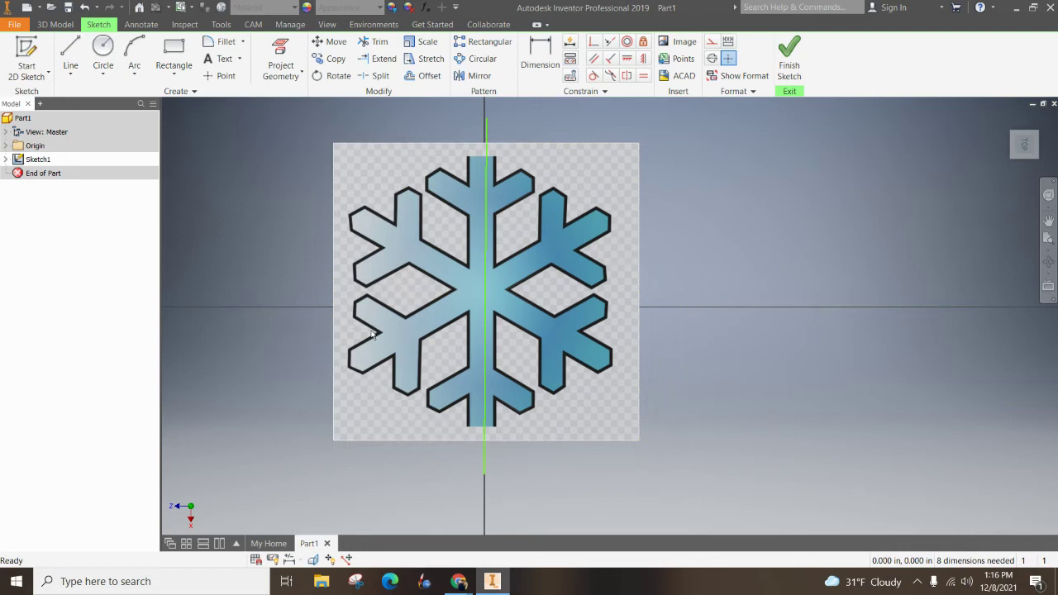
pyautogui.hotkey('ctrl', 'z')
# Draw a horizontal line along the sketch's horizontal axis, extending past both sides of the snowflake image
pyautogui.click(71, 58)
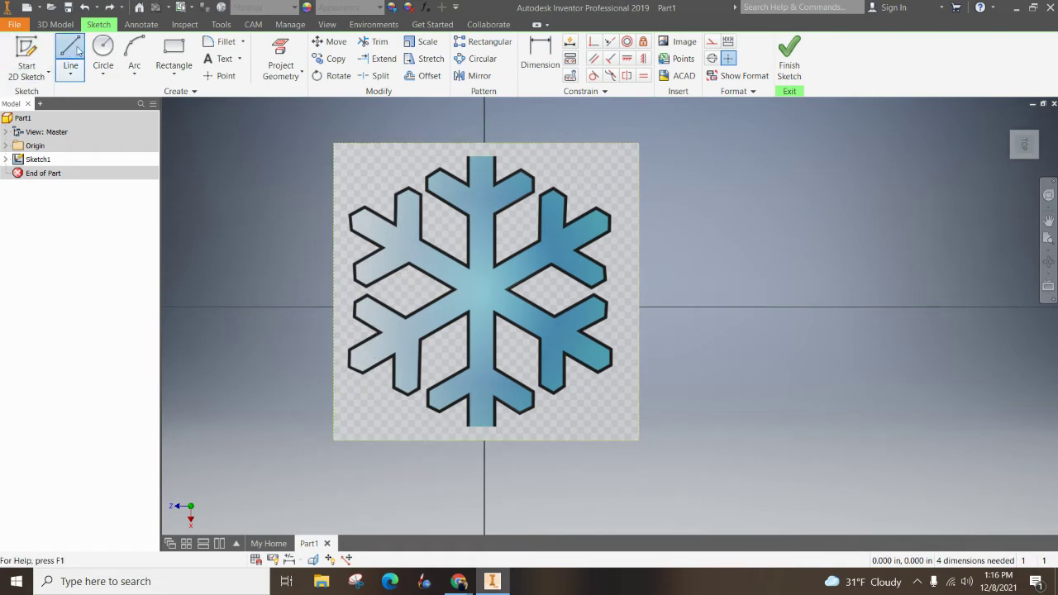
pyautogui.click(246, 307)
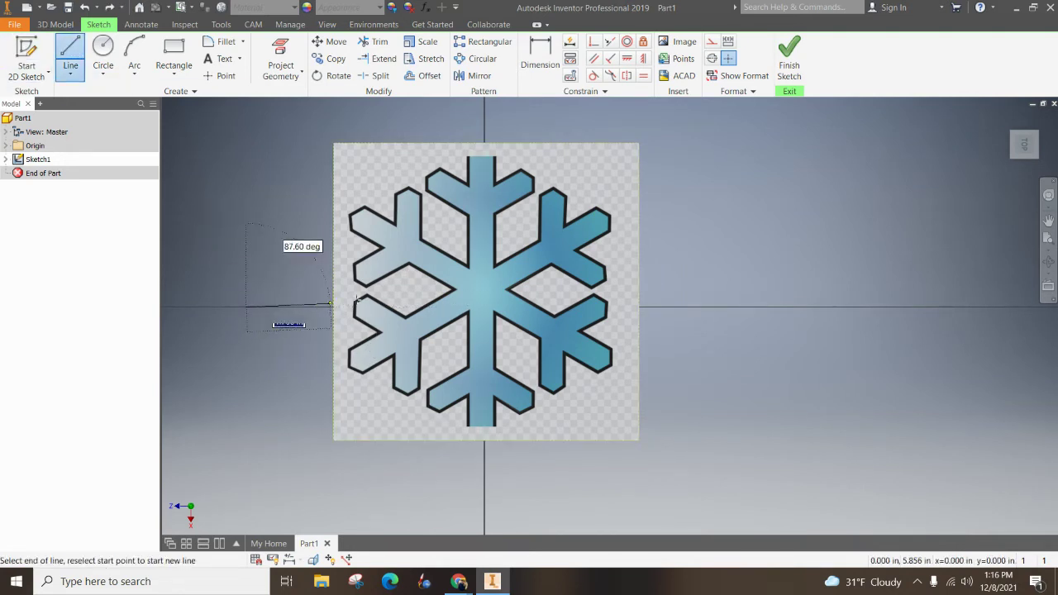
pyautogui.click(670, 307)
pyautogui.press('Escape')
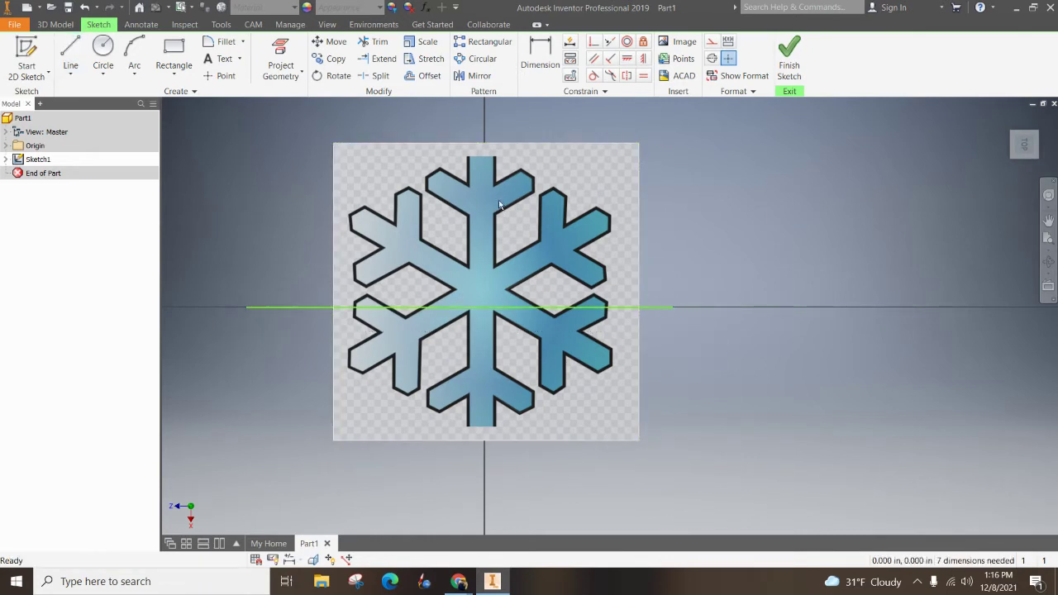
pyautogui.press('l')
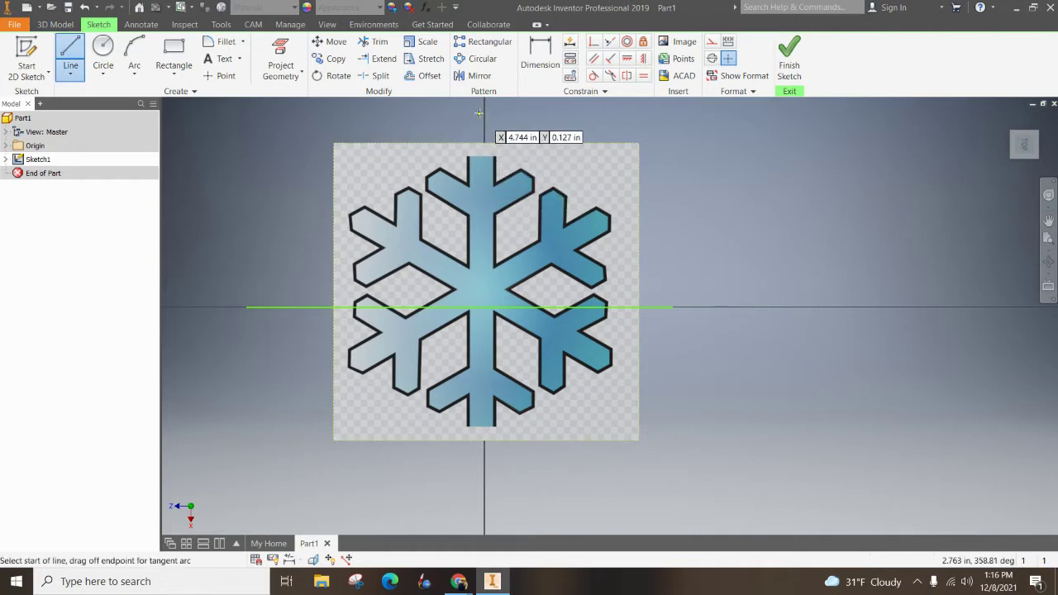
pyautogui.click(485, 108)
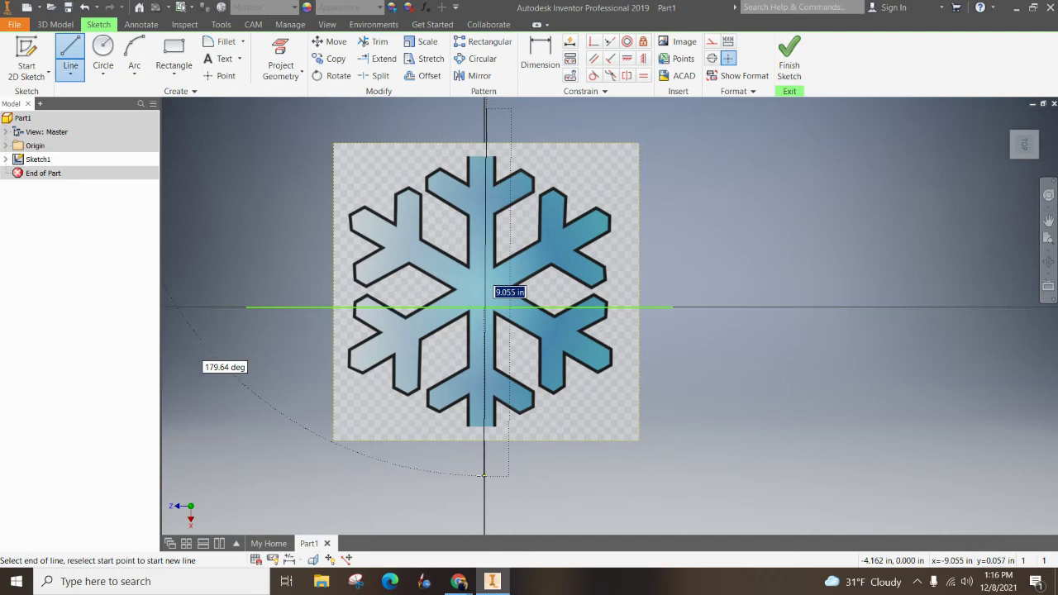
pyautogui.press('Escape')
# Draw a vertical line along the sketch's vertical axis, from below the snowflake image to above it, and end the Line command
pyautogui.press('l')
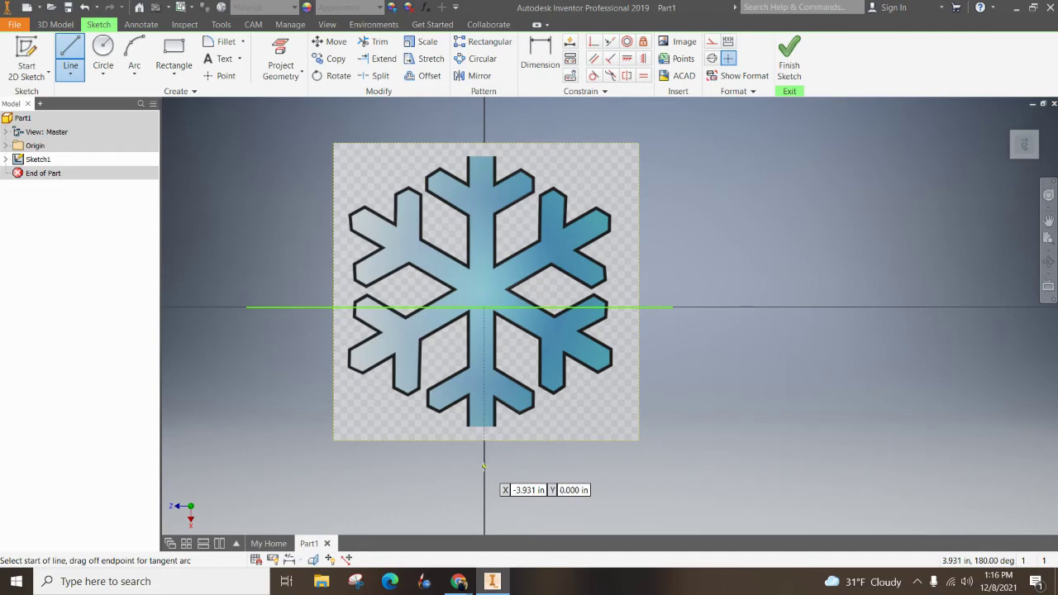
pyautogui.scroll(5, 484, 466)
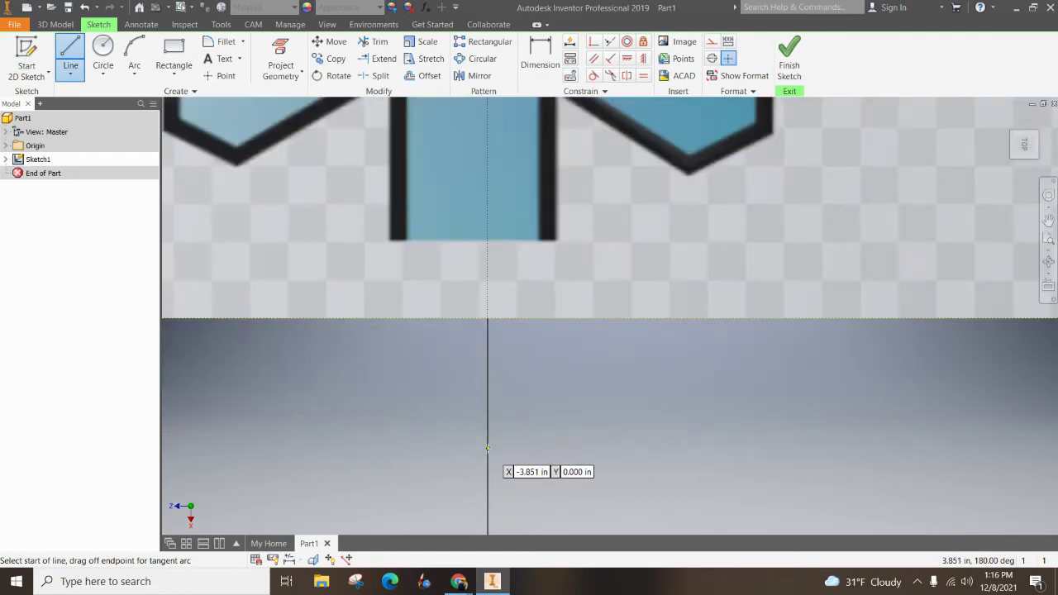
pyautogui.click(488, 449)
pyautogui.scroll(-6, 485, 451)
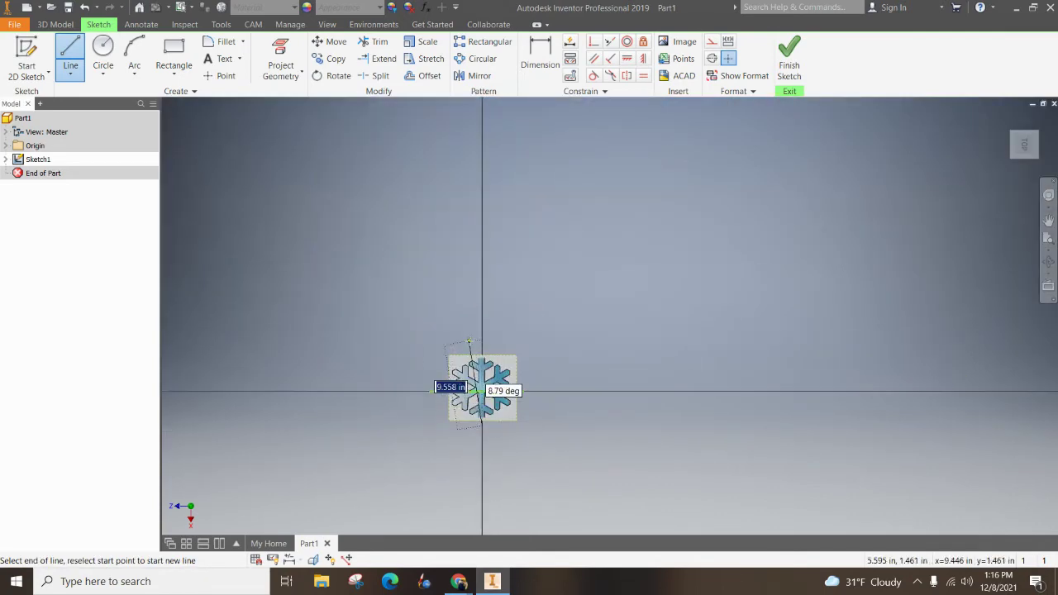
pyautogui.scroll(6, 469, 340)
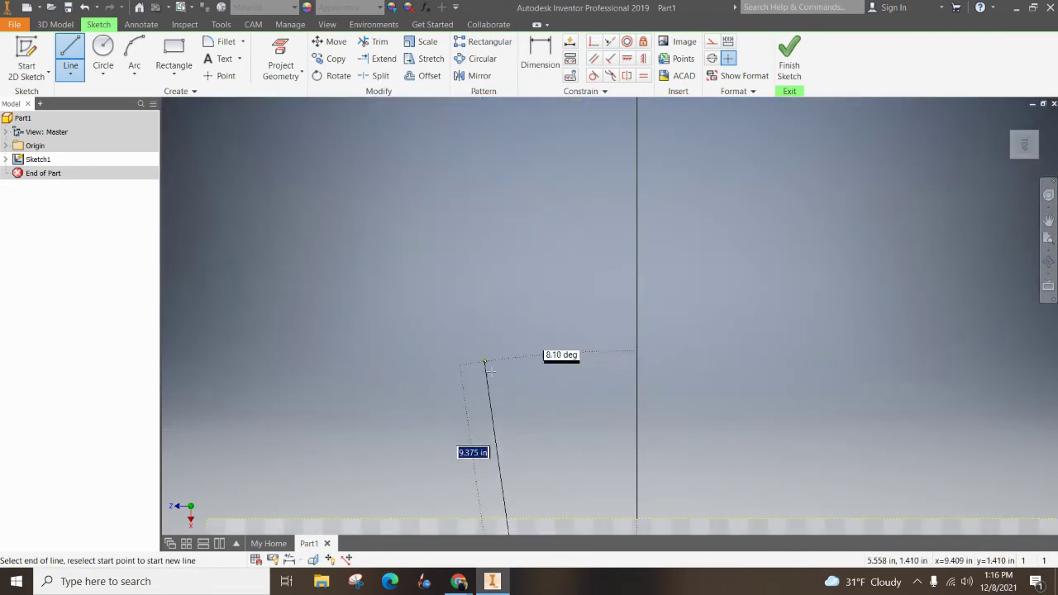
pyautogui.click(636, 461)
pyautogui.press('Escape')
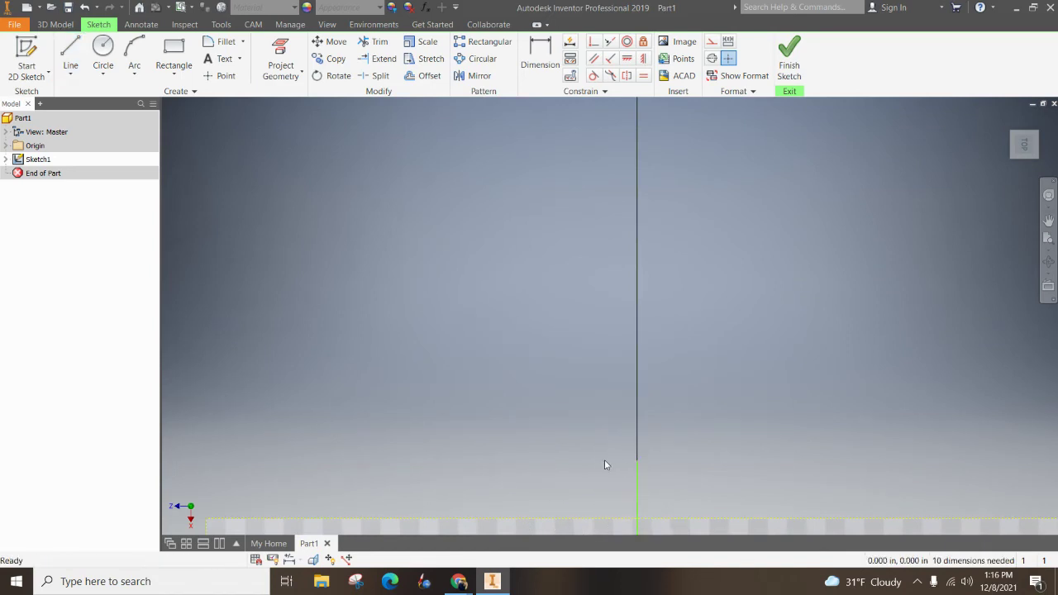
# Move the snowflake image so its centre lies on the intersection of the two centre lines
pyautogui.press('Home')
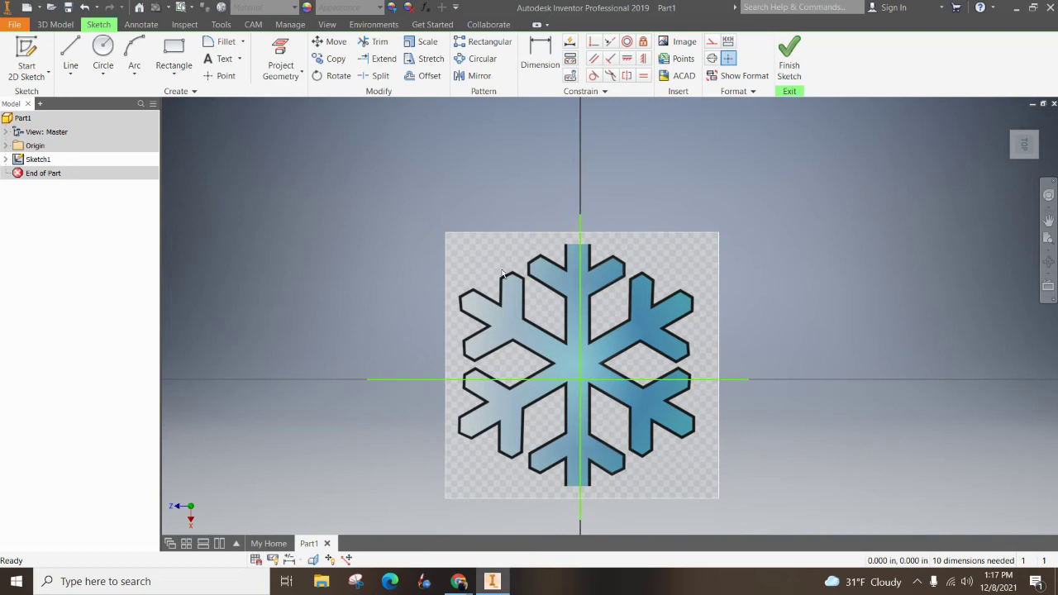
pyautogui.moveTo(502, 274); pyautogui.dragTo(510, 287)
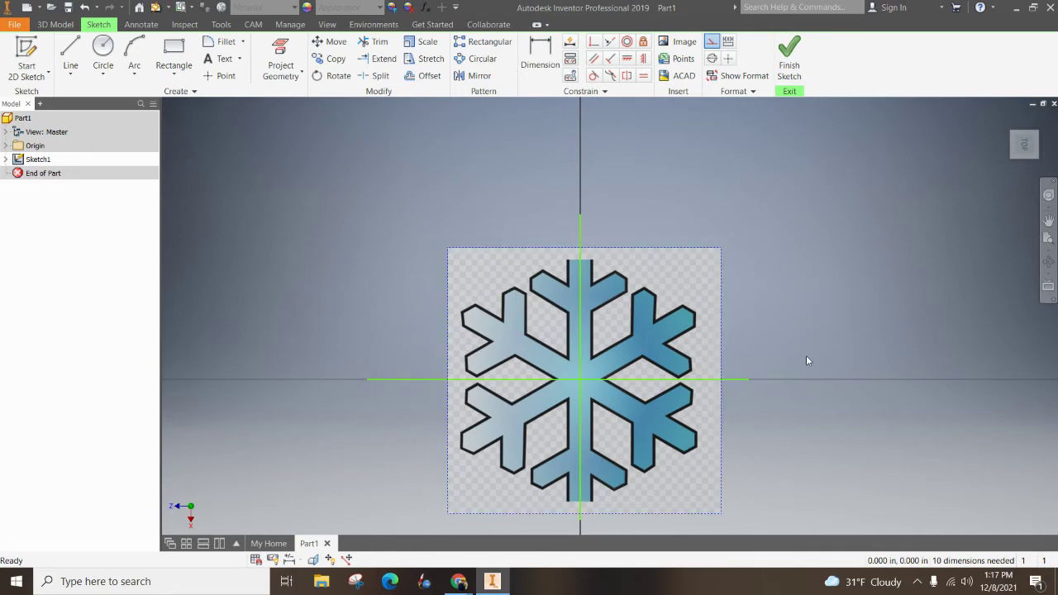
pyautogui.scroll(5, 806, 345)
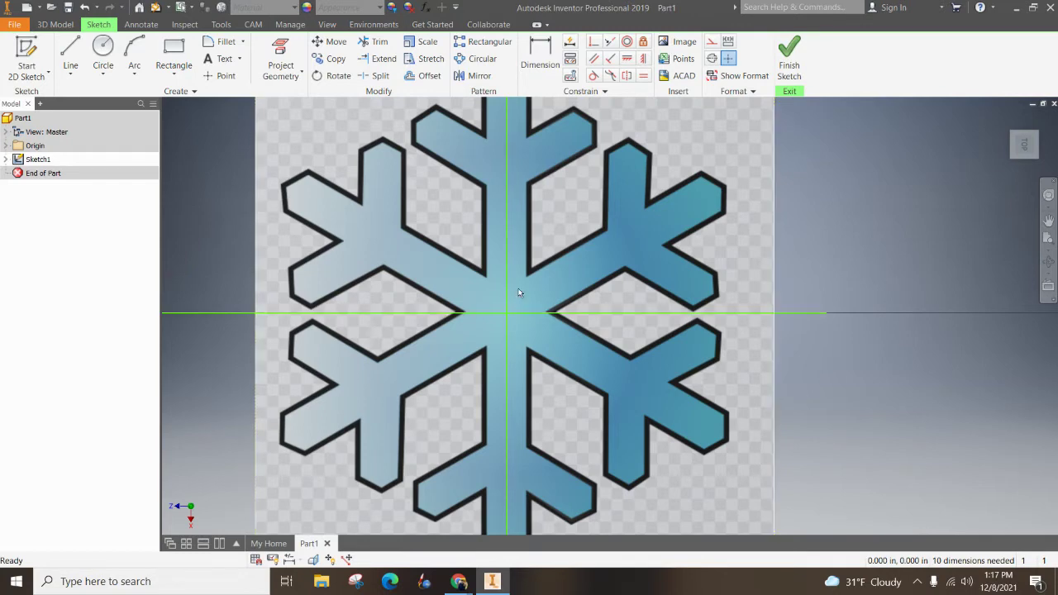
pyautogui.scroll(-6, 811, 251)
pyautogui.scroll(5, 777, 260)
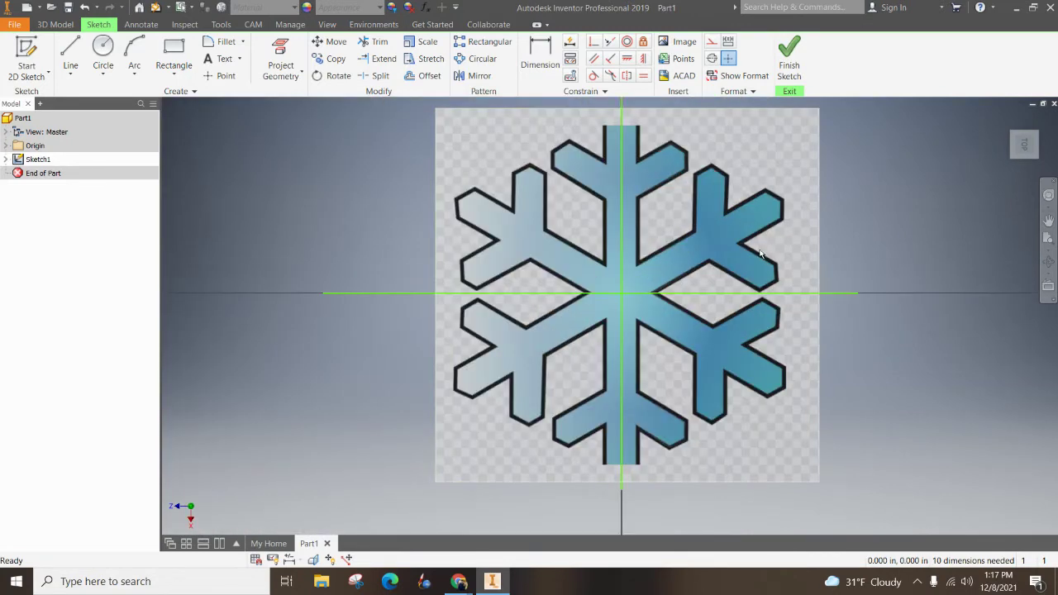
# Trace the right half of the snowflake's top arm with connected lines, from its upper end around the side branch to the inner corner
pyautogui.moveTo(330, 174); pyautogui.dragTo(282, 209, button='middle')
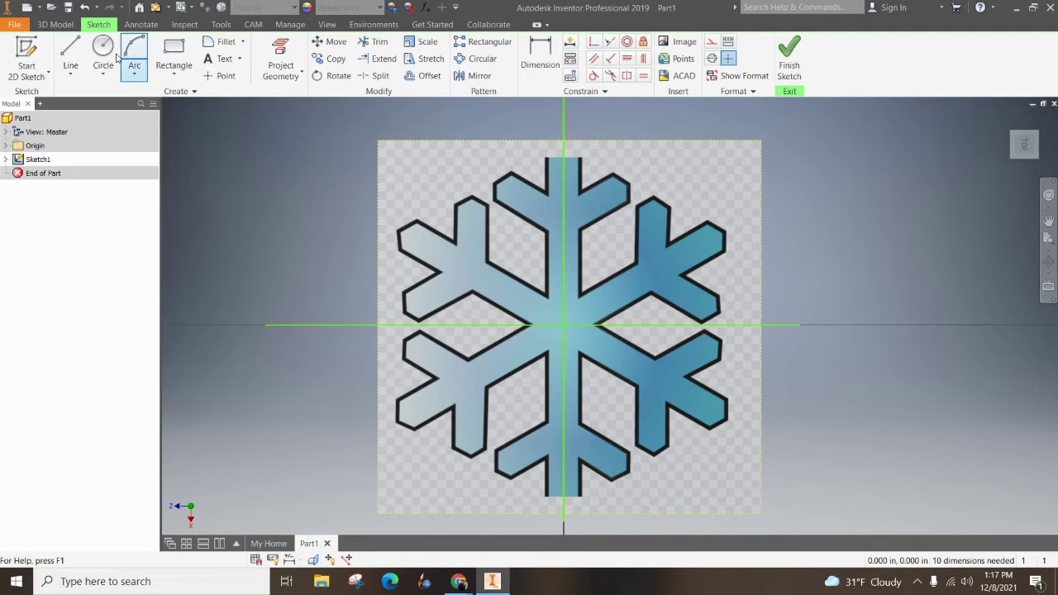
pyautogui.click(70, 56)
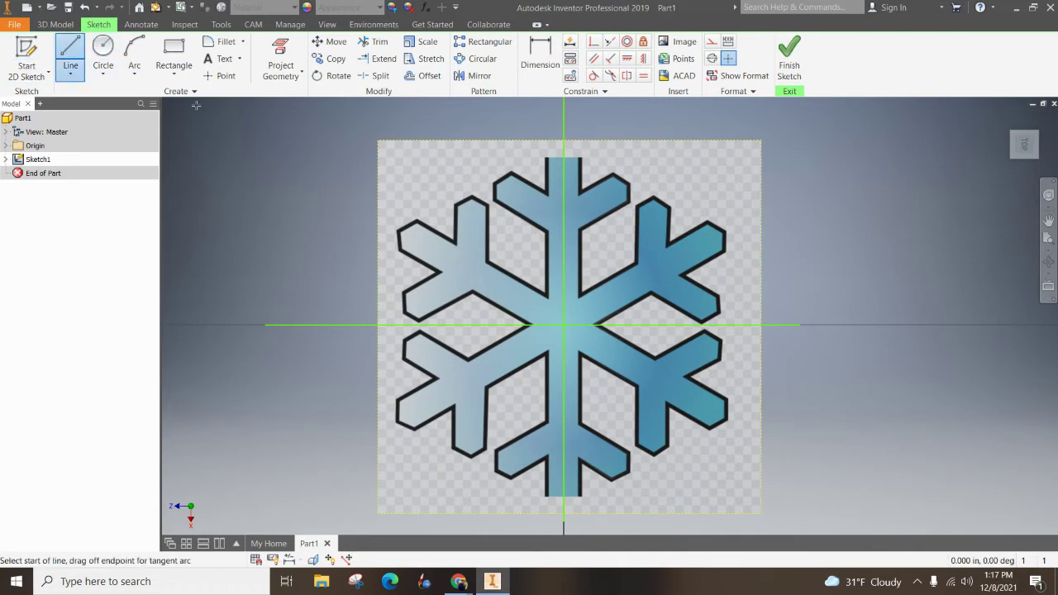
pyautogui.click(579, 157)
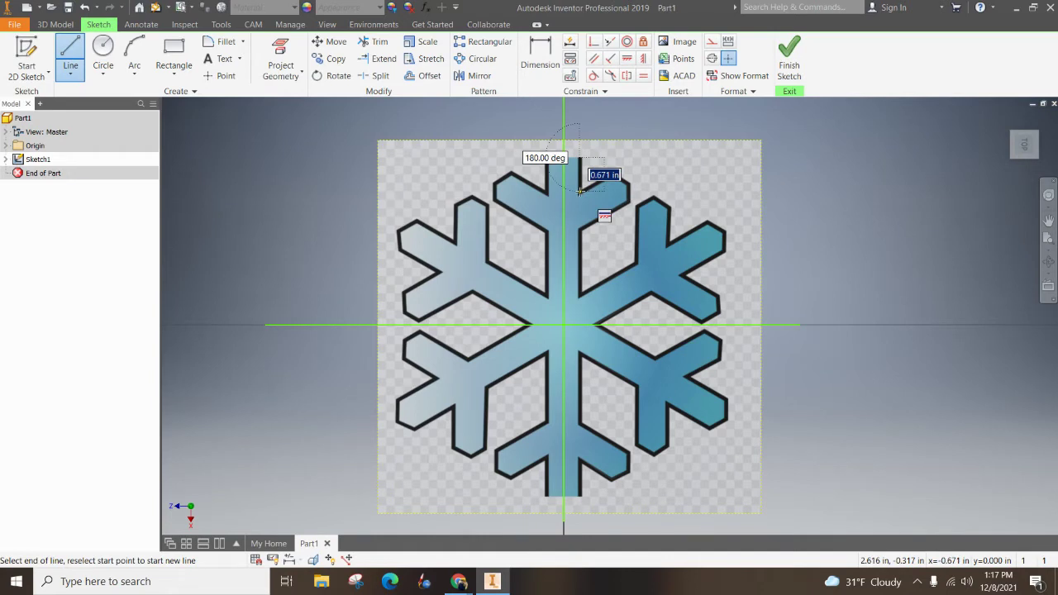
pyautogui.click(580, 192)
pyautogui.click(612, 175)
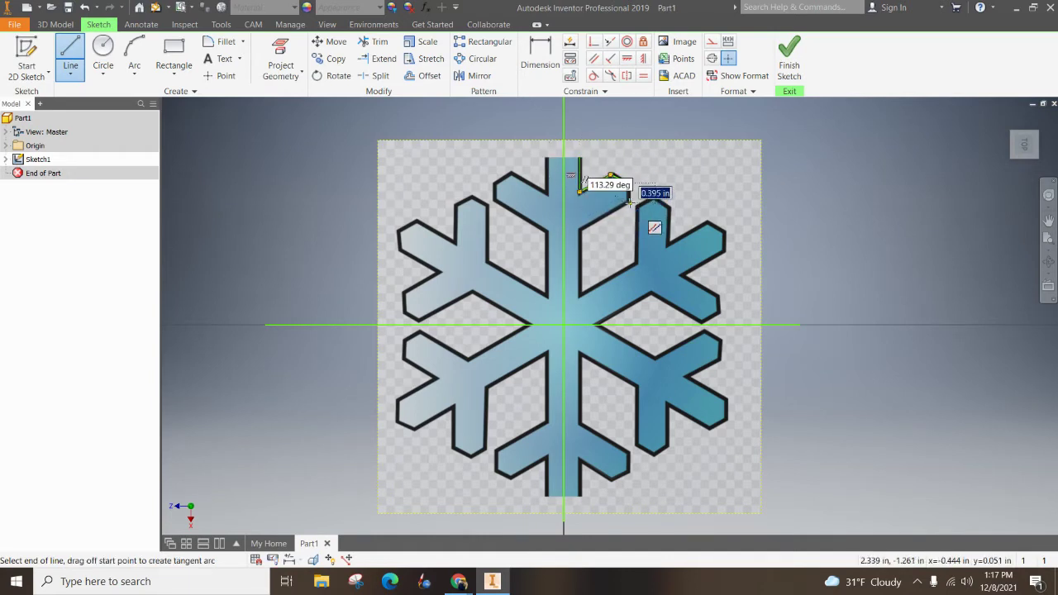
pyautogui.click(630, 183)
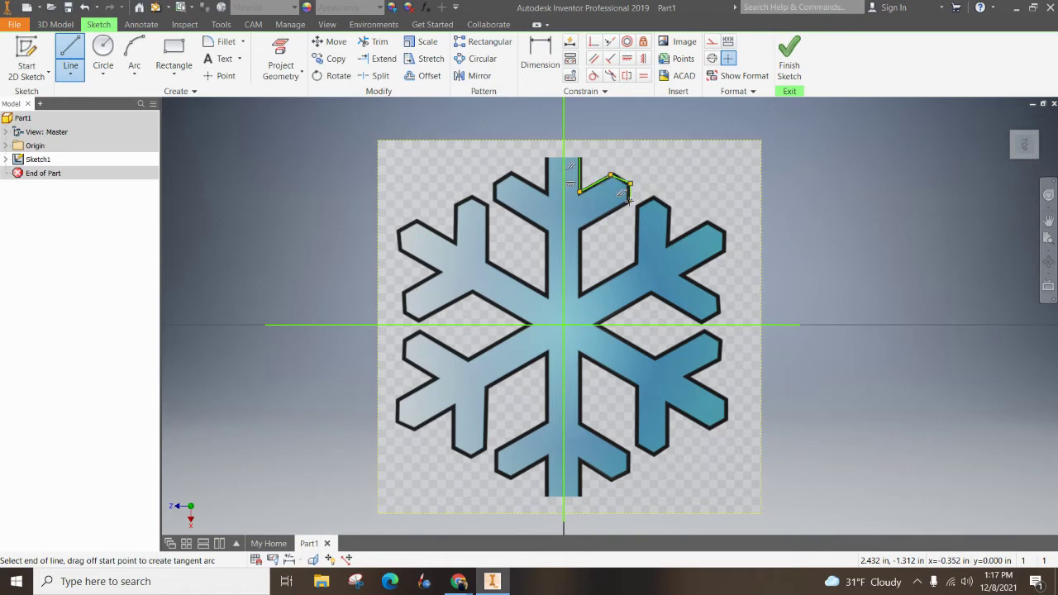
pyautogui.click(581, 229)
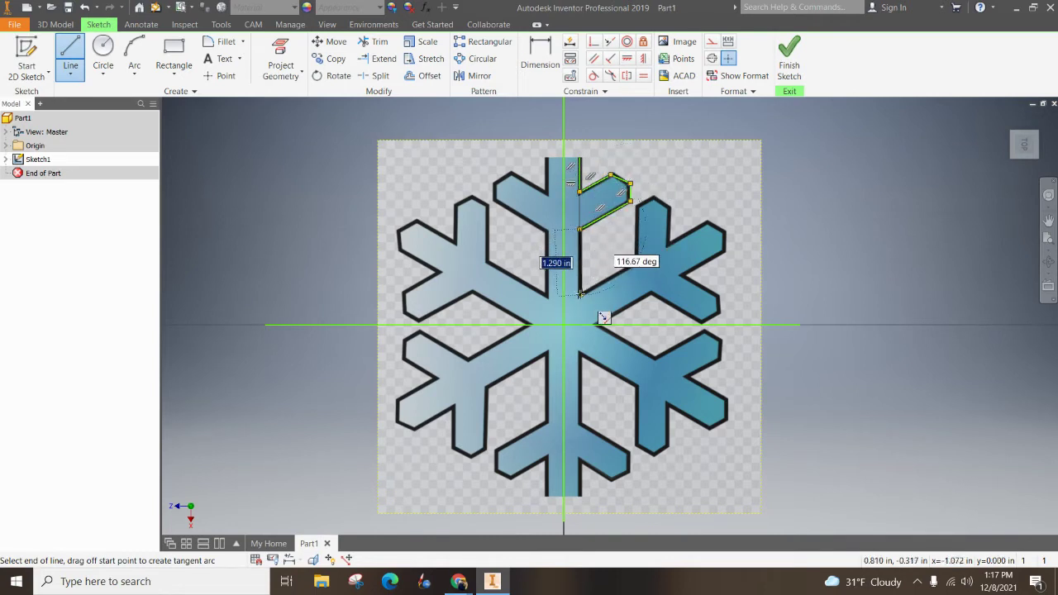
pyautogui.click(581, 295)
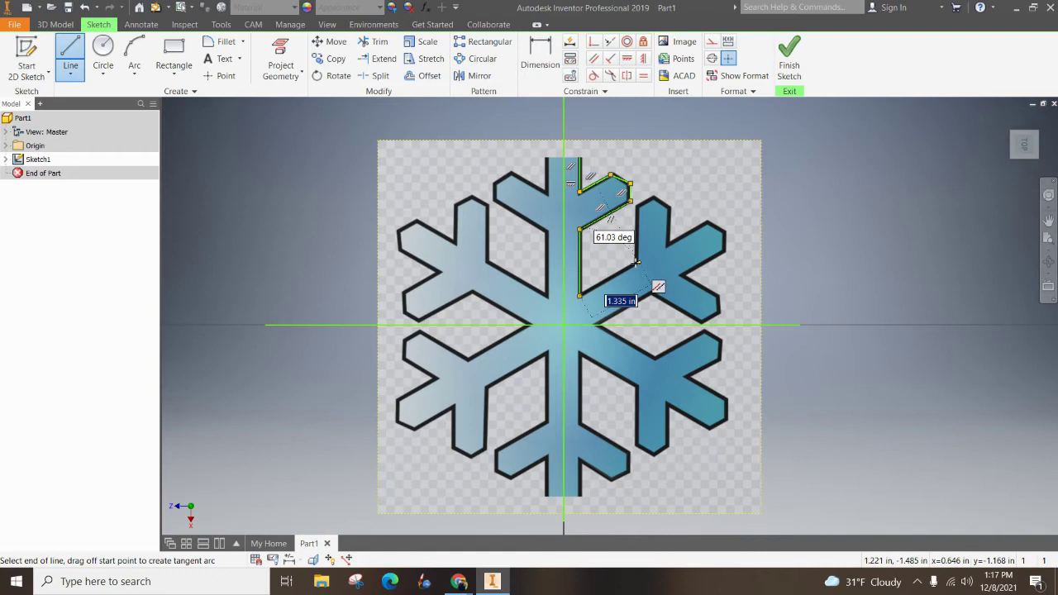
# Continue the outline along the upper edge of the upper-right arm and around its upright branch to the next inner corner
pyautogui.click(638, 262)
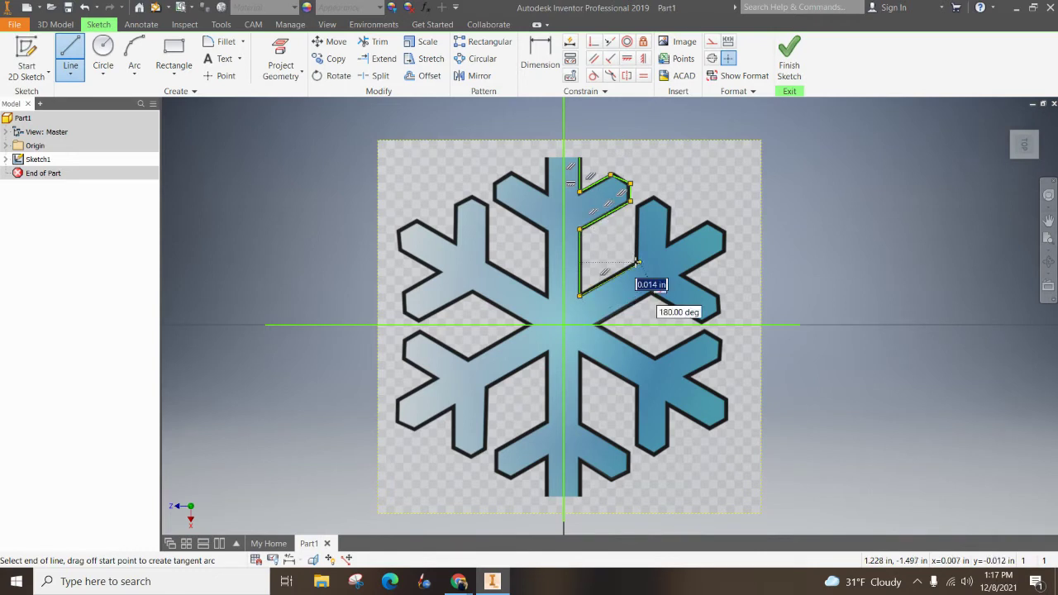
pyautogui.click(638, 202)
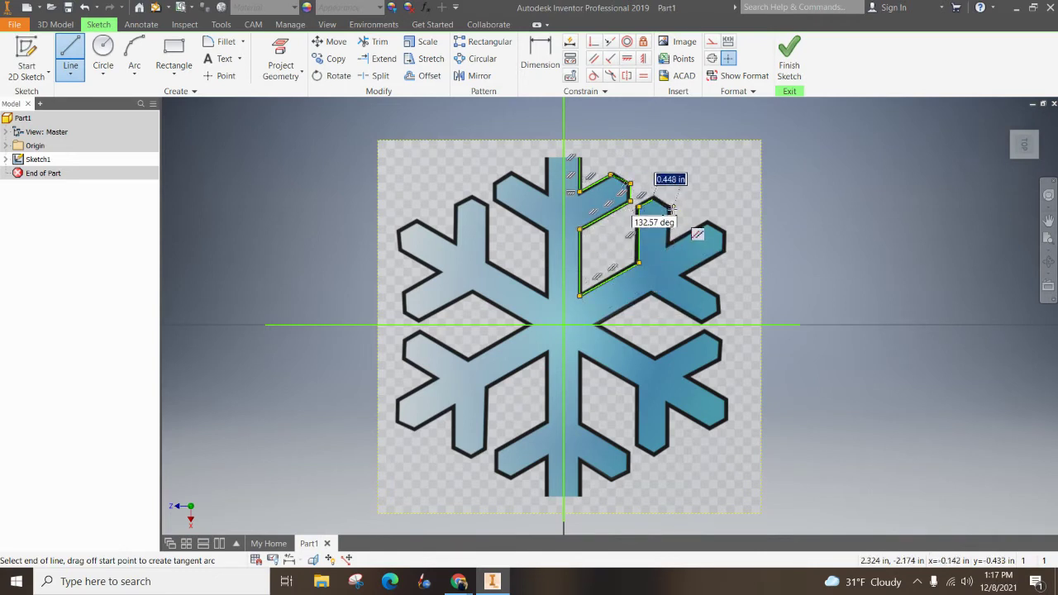
pyautogui.click(653, 198)
pyautogui.click(669, 205)
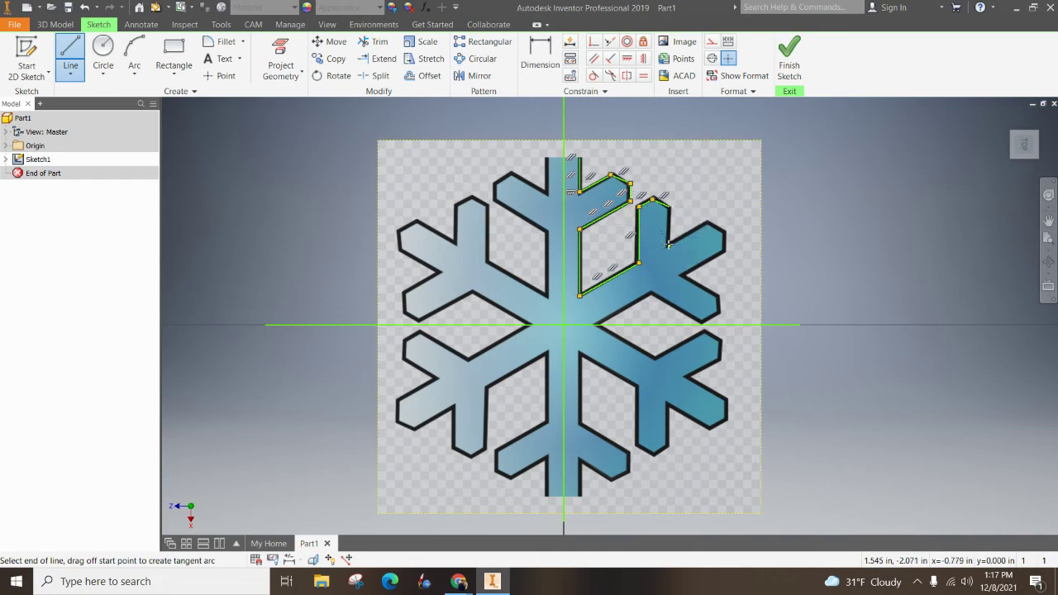
pyautogui.click(669, 246)
# Trace the two outer branches and lower edge of the upper-right arm, ending on the horizontal centre line near the snowflake's middle
pyautogui.click(708, 224)
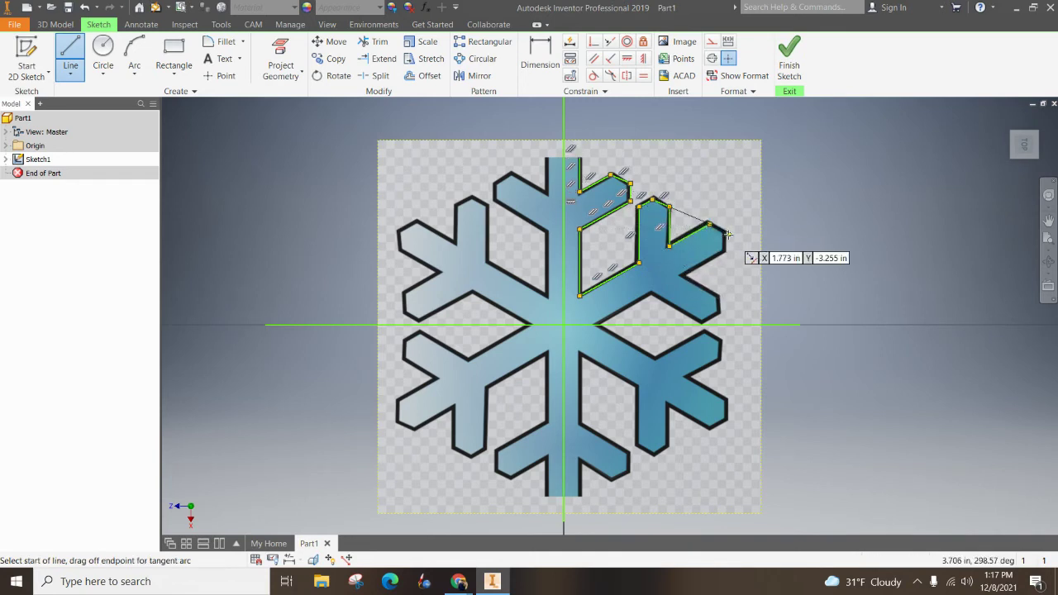
pyautogui.click(726, 233)
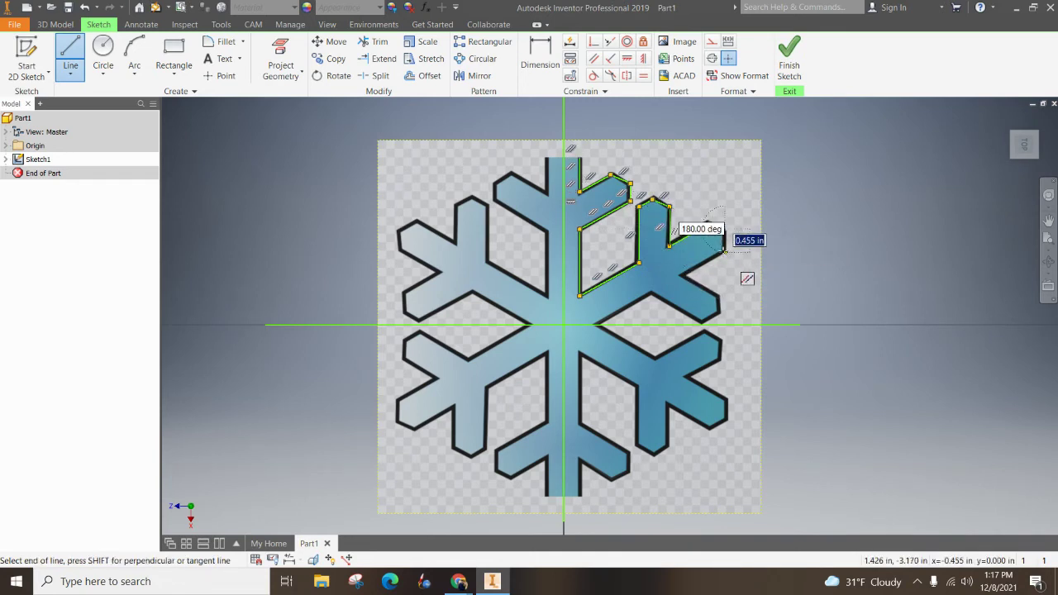
pyautogui.click(726, 252)
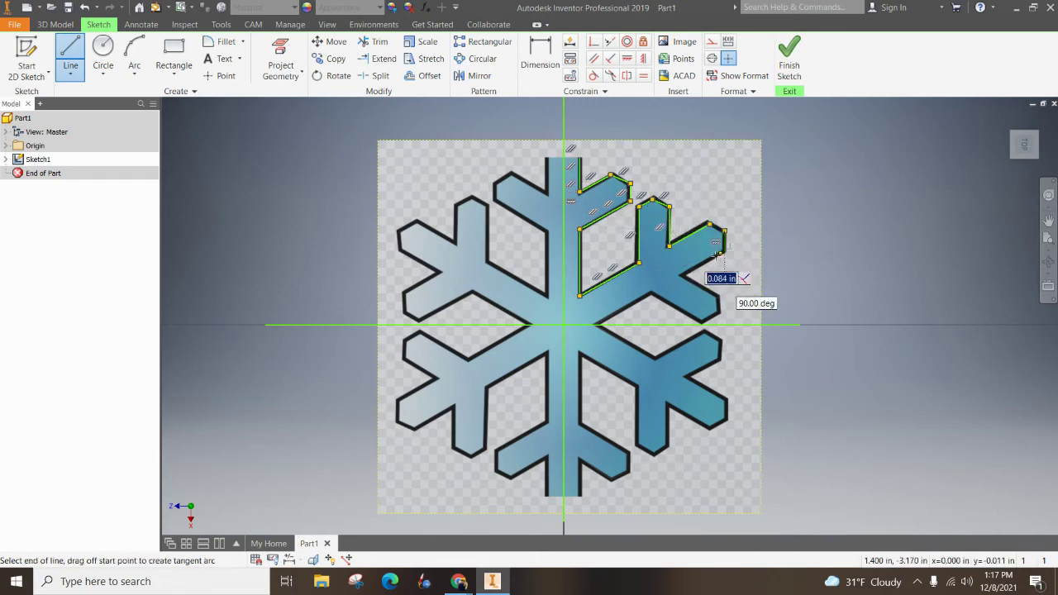
pyautogui.click(717, 297)
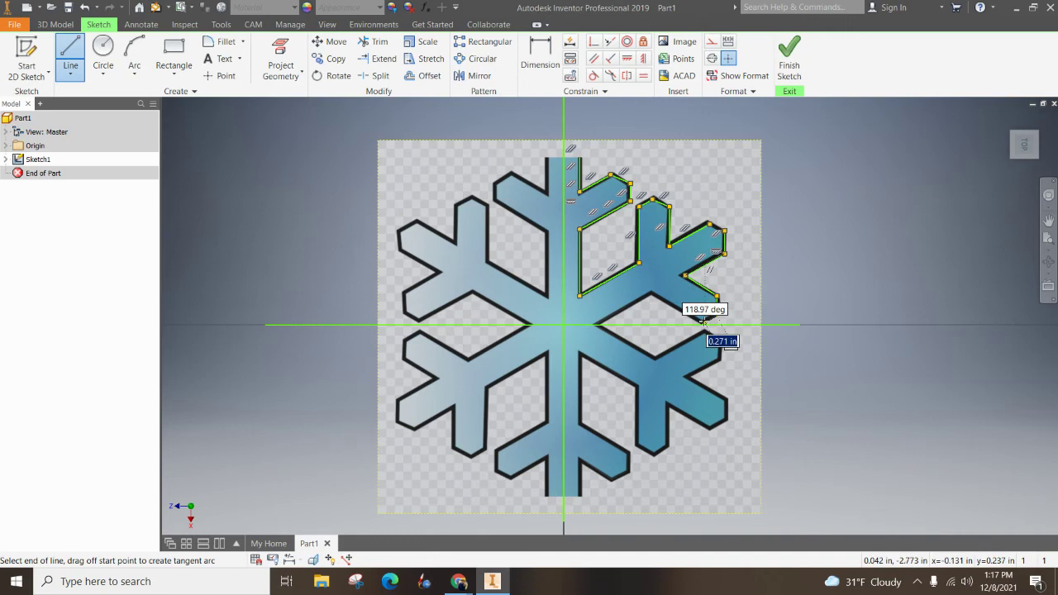
pyautogui.click(702, 324)
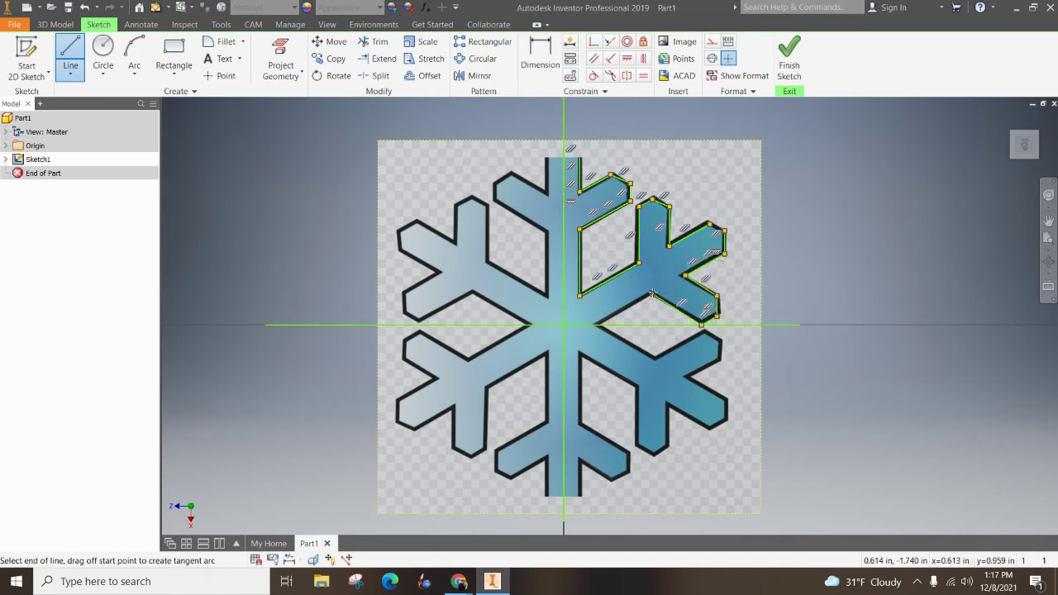
pyautogui.click(653, 295)
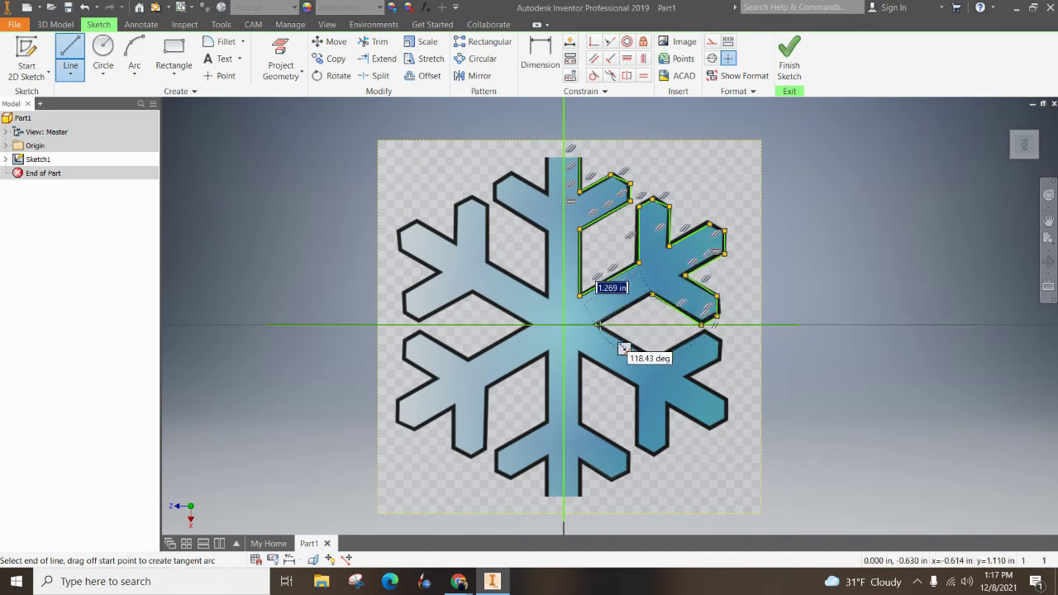
pyautogui.click(596, 324)
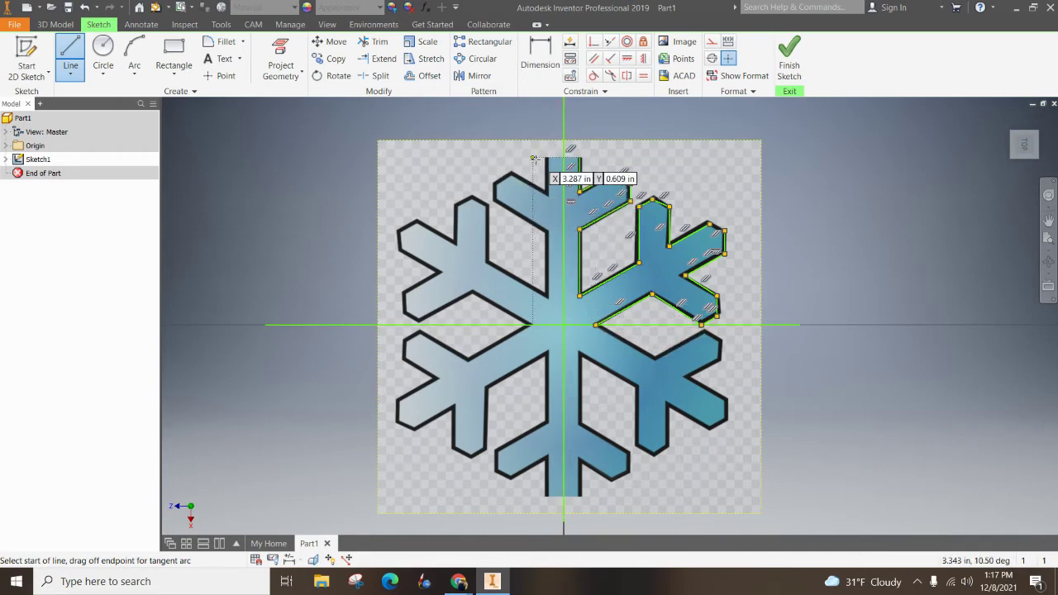
# Draw a sloping line from the top arm's upper right corner to the vertical centre line and end the Line command
pyautogui.click(581, 157)
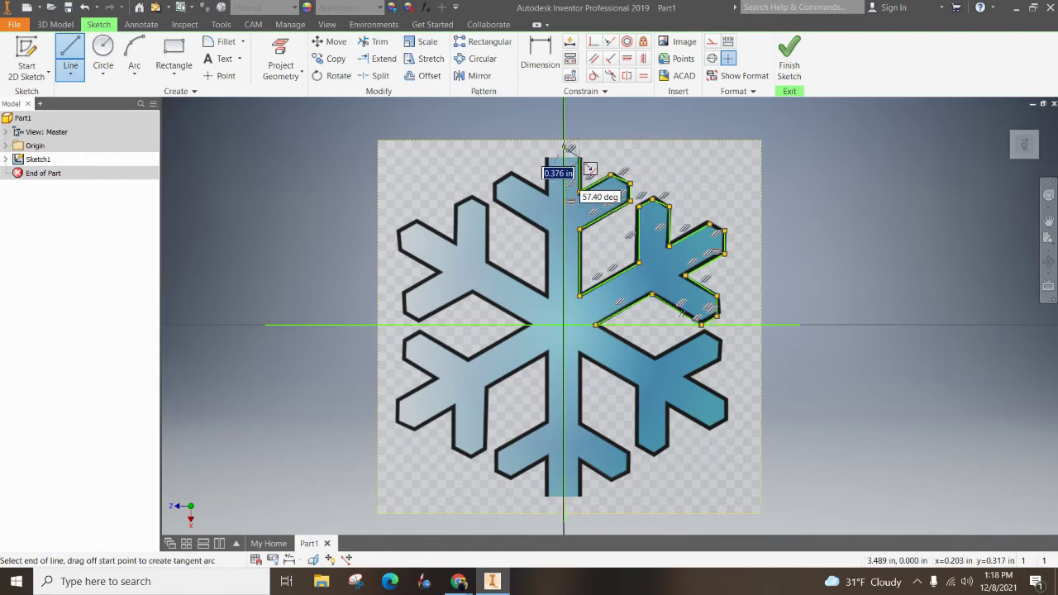
pyautogui.click(565, 147)
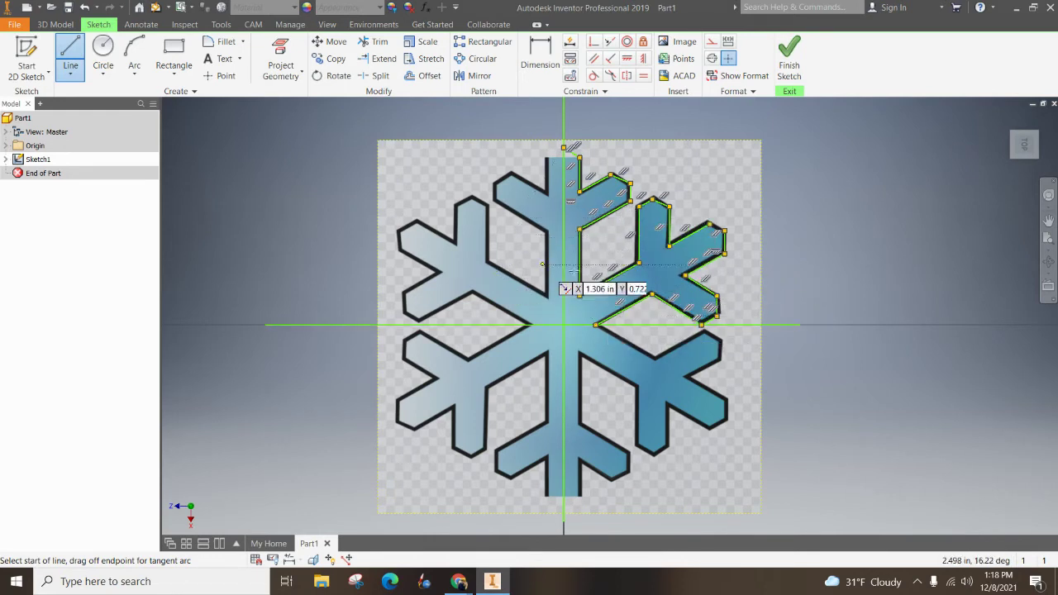
pyautogui.press('Escape')
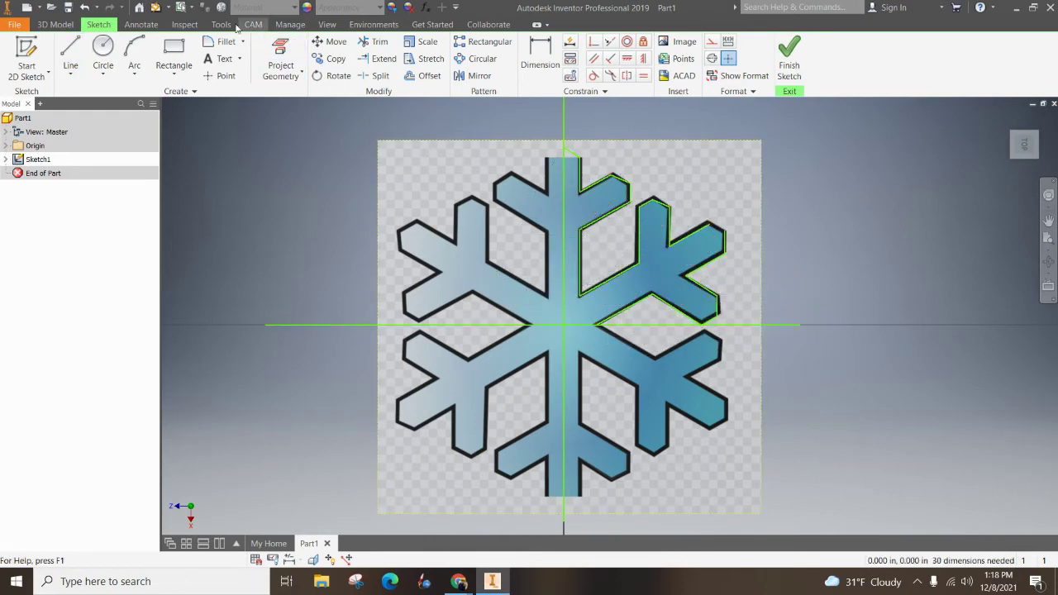
# Trim the portions of the horizontal and vertical centre lines that lie outside the traced upper-right quarter of the snowflake
pyautogui.click(374, 42)
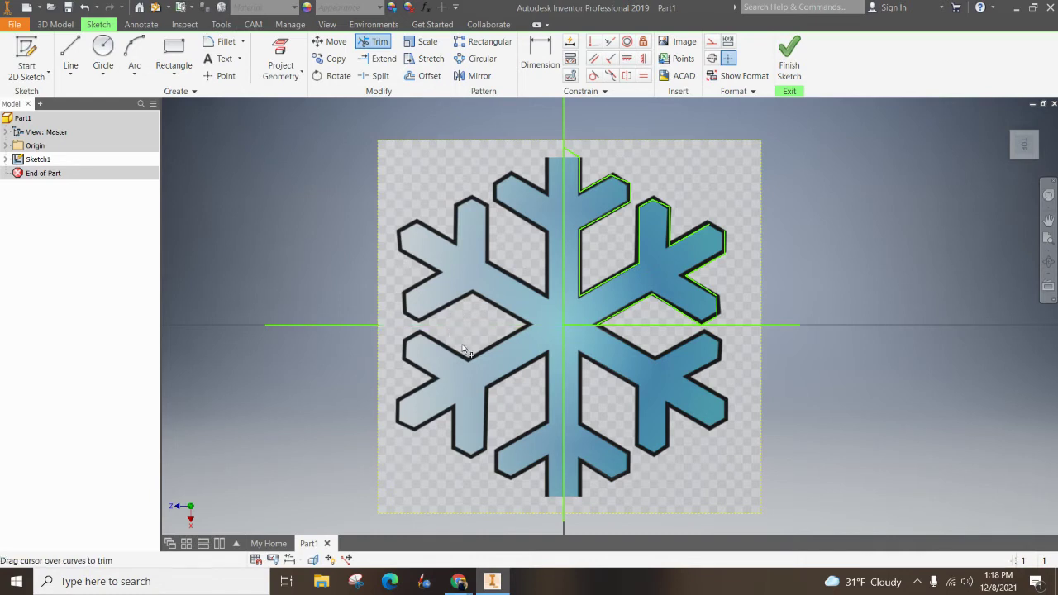
pyautogui.click(563, 406)
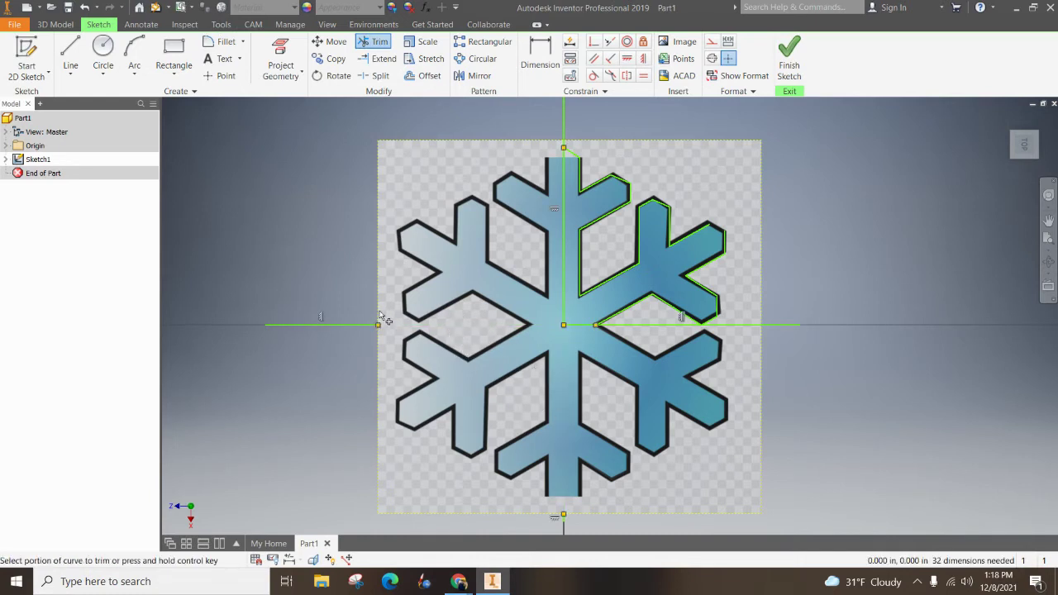
pyautogui.click(306, 325)
pyautogui.click(866, 331)
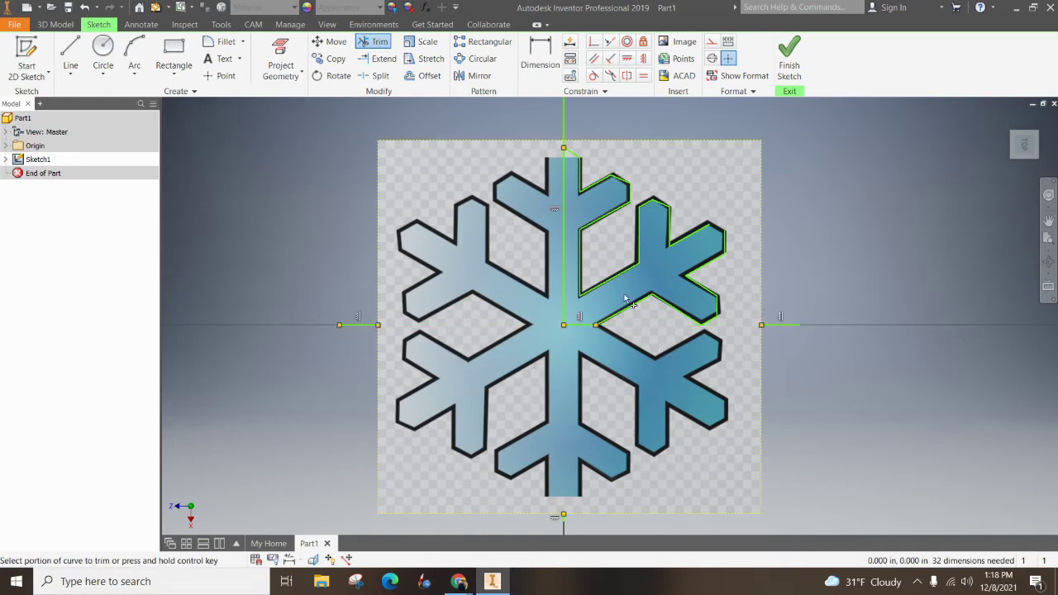
pyautogui.click(781, 325)
pyautogui.click(564, 120)
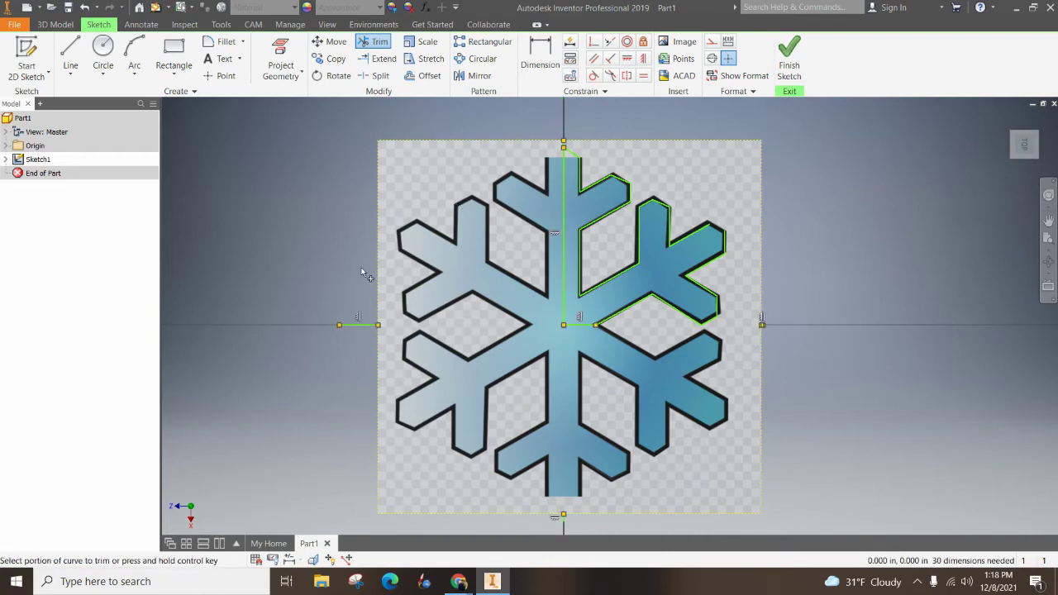
pyautogui.click(358, 325)
pyautogui.click(790, 53)
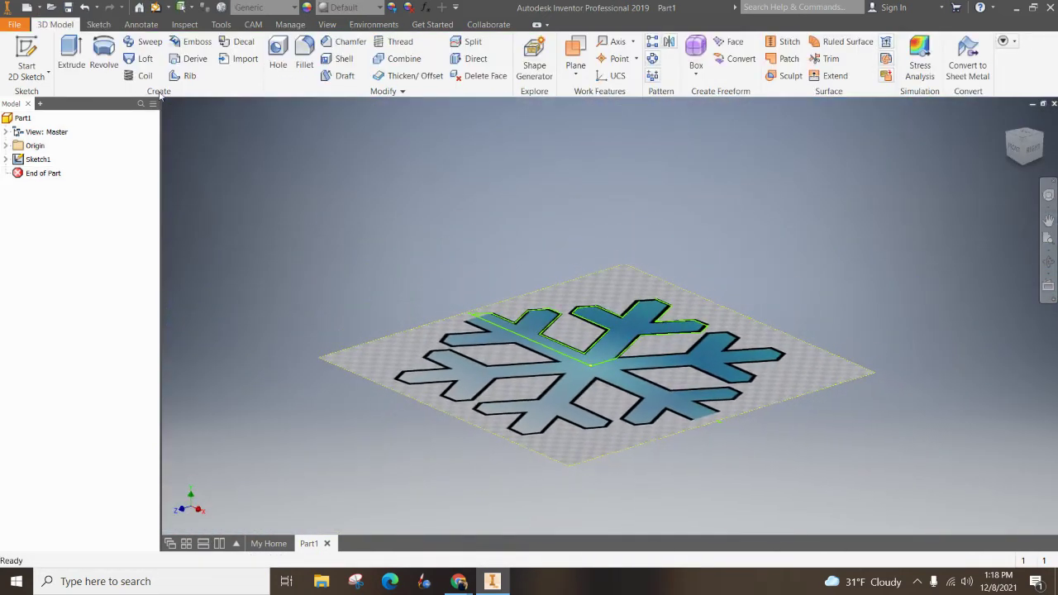
pyautogui.click(71, 54)
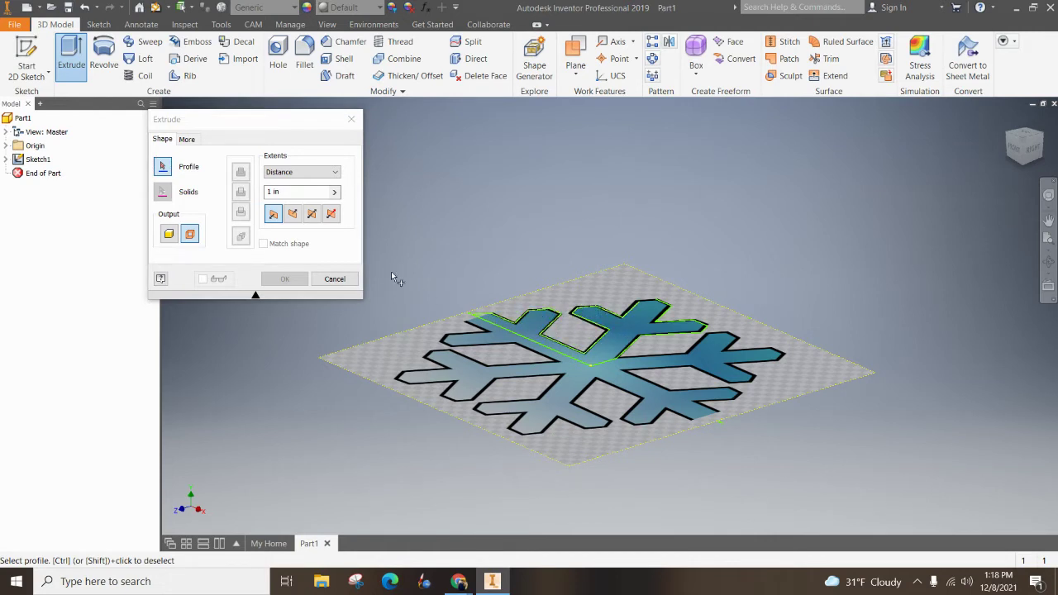
pyautogui.click(319, 277)
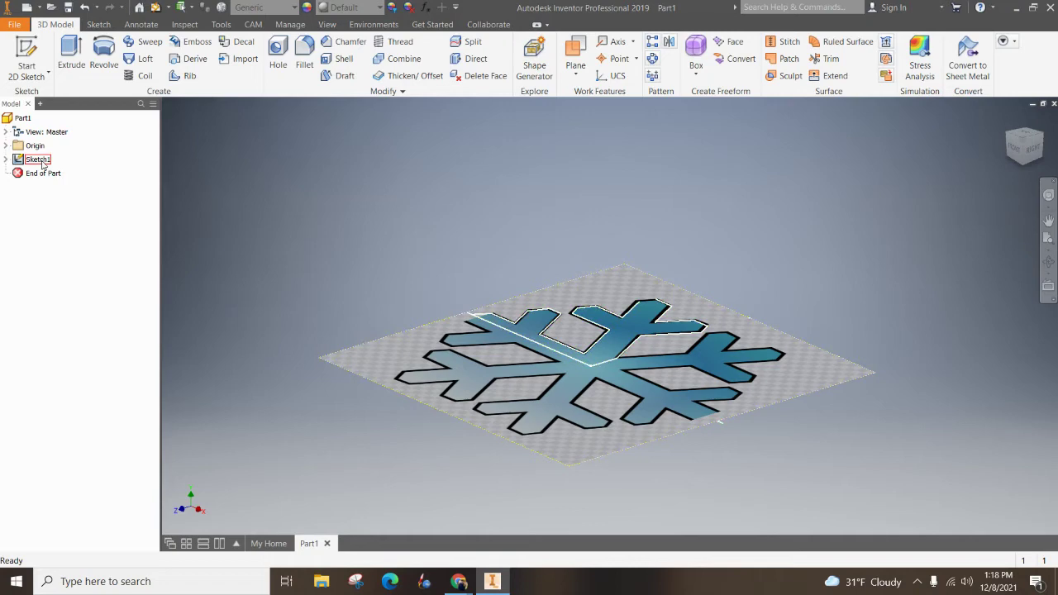
pyautogui.rightClick(39, 163)
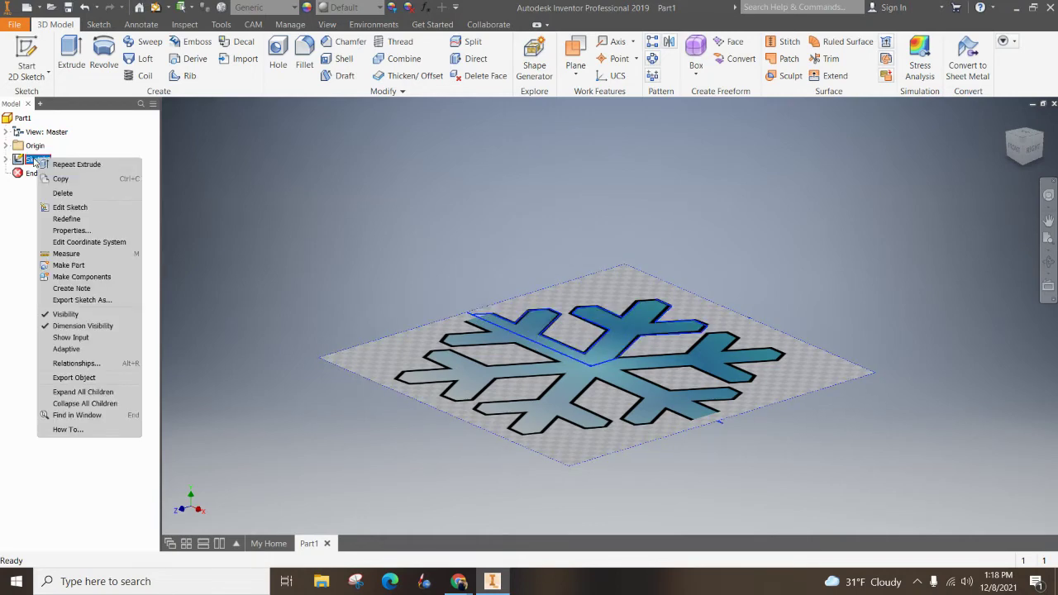
pyautogui.click(74, 209)
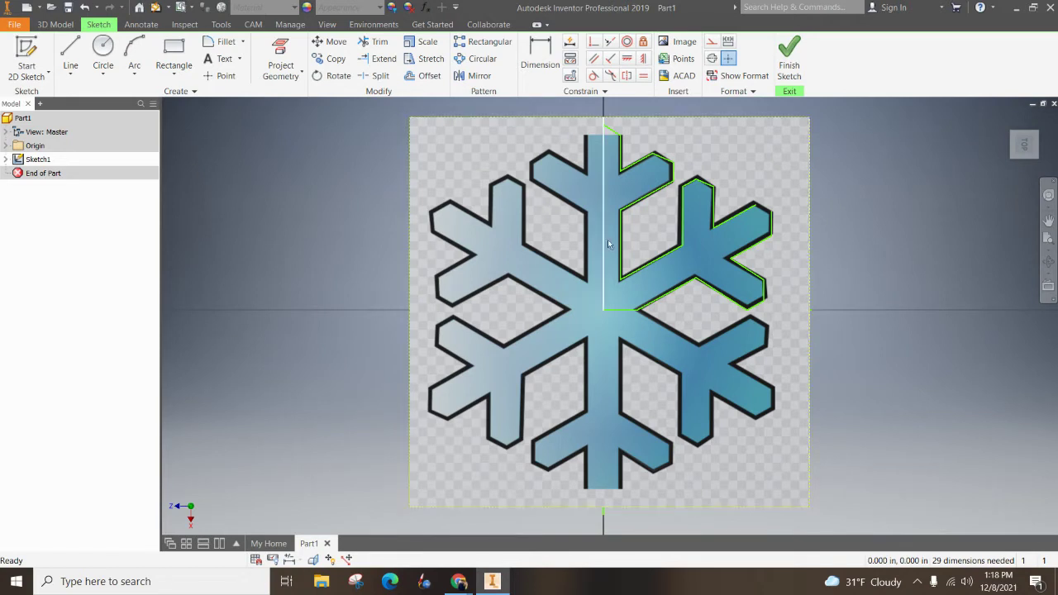
# Extend the sloping tip line and the right edge of the top arm past their shared upper right corner so they cross
pyautogui.click(619, 206)
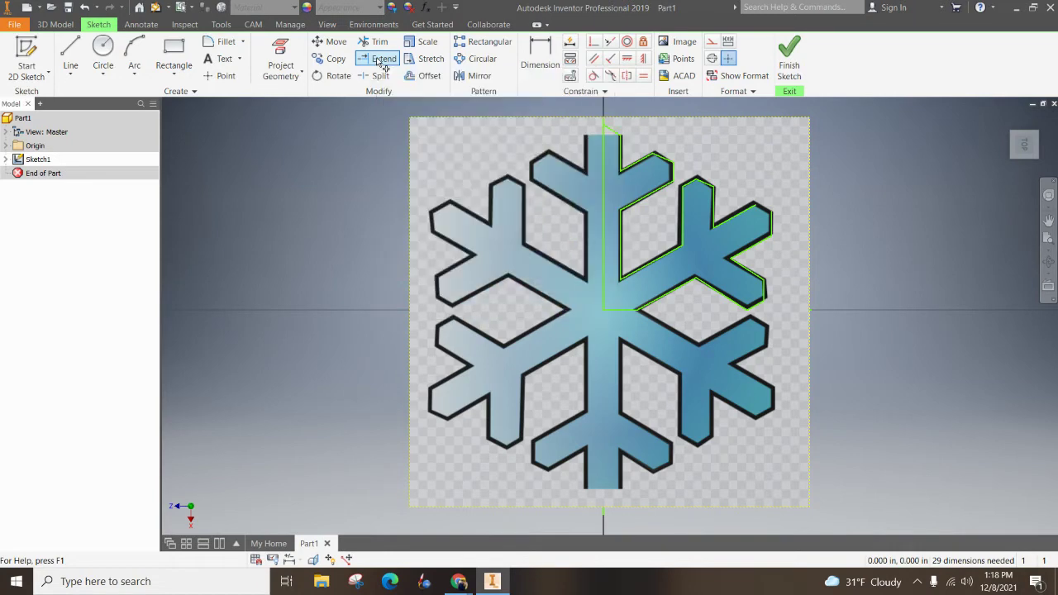
pyautogui.click(383, 59)
pyautogui.click(615, 136)
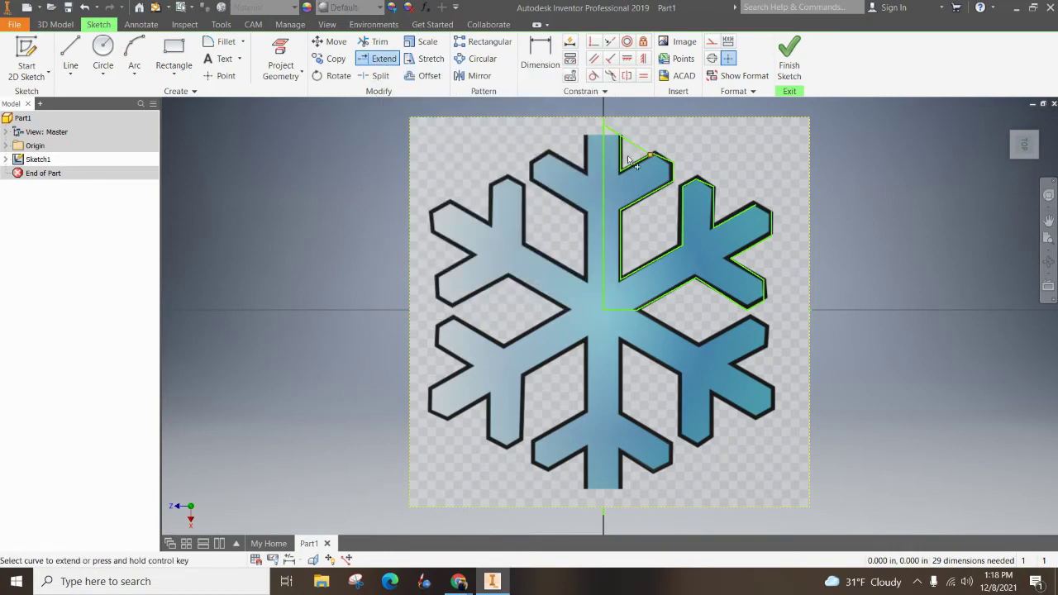
pyautogui.scroll(5, 645, 140)
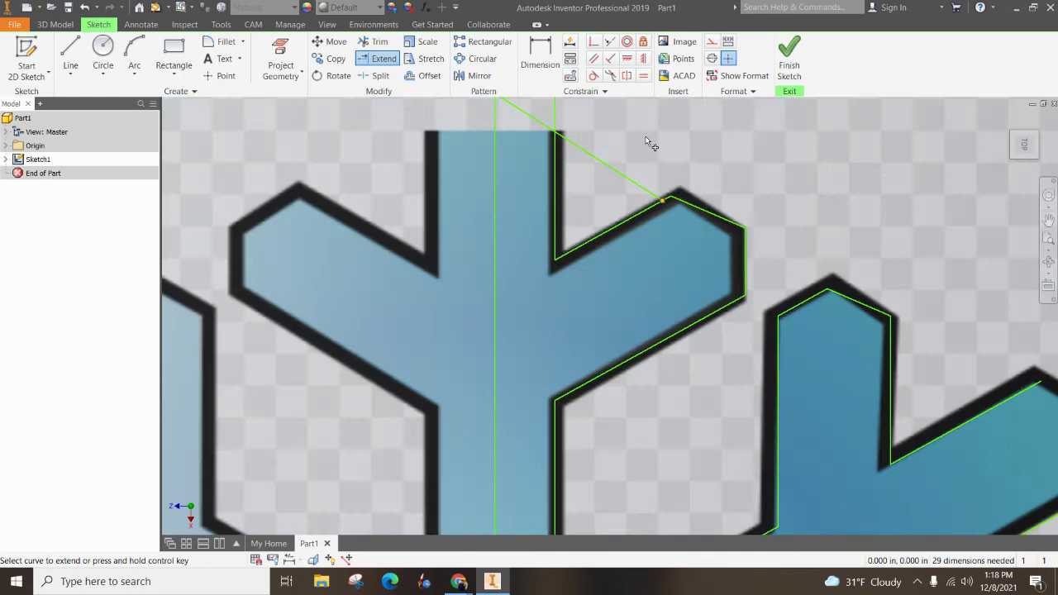
pyautogui.scroll(-3, 634, 137)
pyautogui.scroll(2, 633, 145)
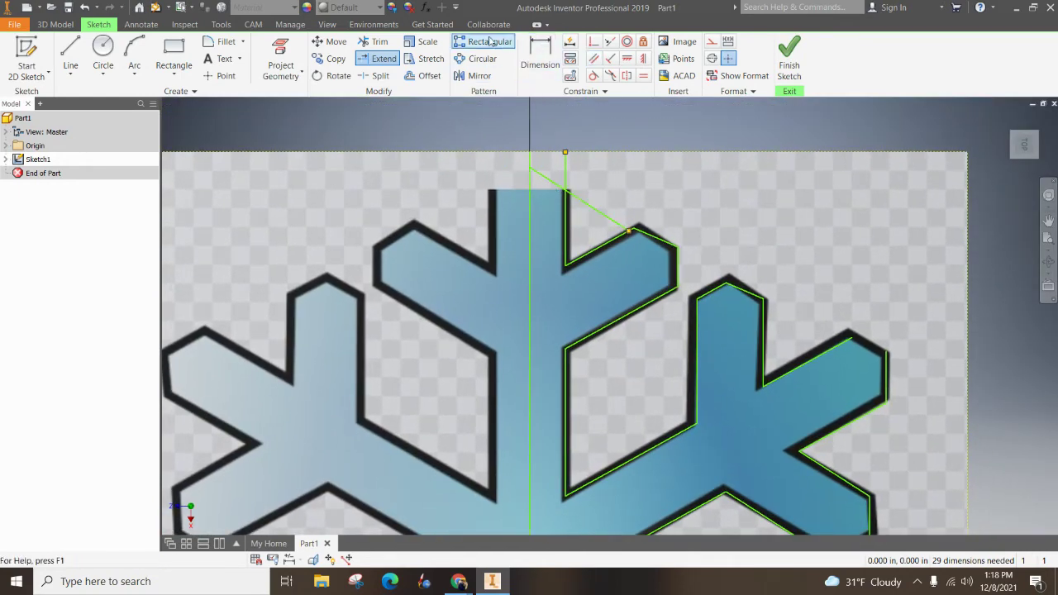
# Trim the ends of the sloping tip line and the top arm's right edge that overshoot their crossing
pyautogui.click(374, 41)
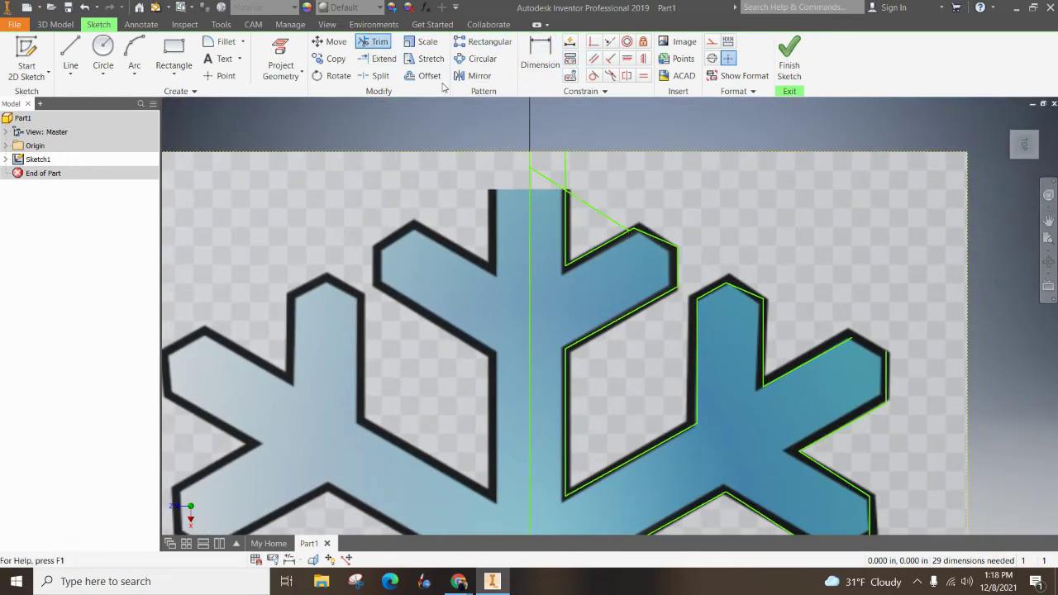
pyautogui.click(599, 210)
pyautogui.moveTo(631, 202); pyautogui.dragTo(563, 94, button='middle')
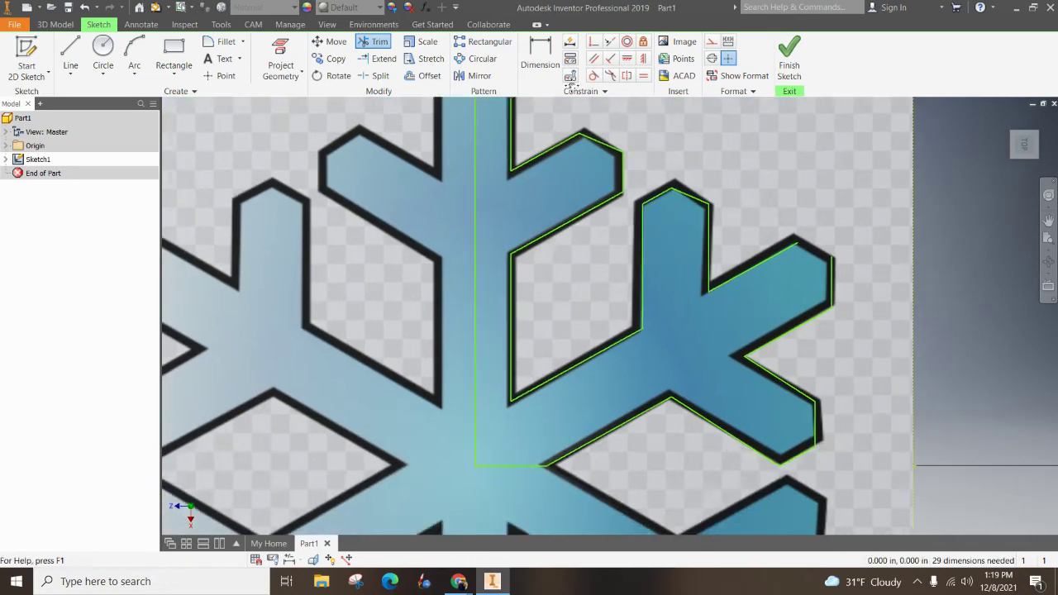
pyautogui.moveTo(666, 328); pyautogui.dragTo(660, 216, button='middle')
pyautogui.scroll(-2, 325, 195)
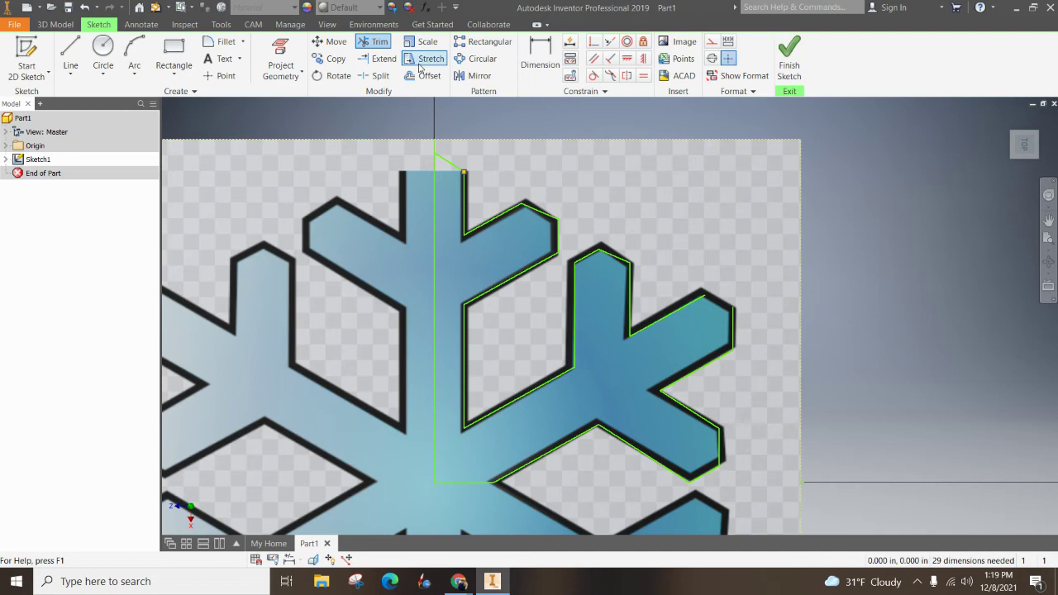
# Close the gap at the tip of the upper-right arm's outer branch with a short line about 0.32 in long
pyautogui.click(382, 59)
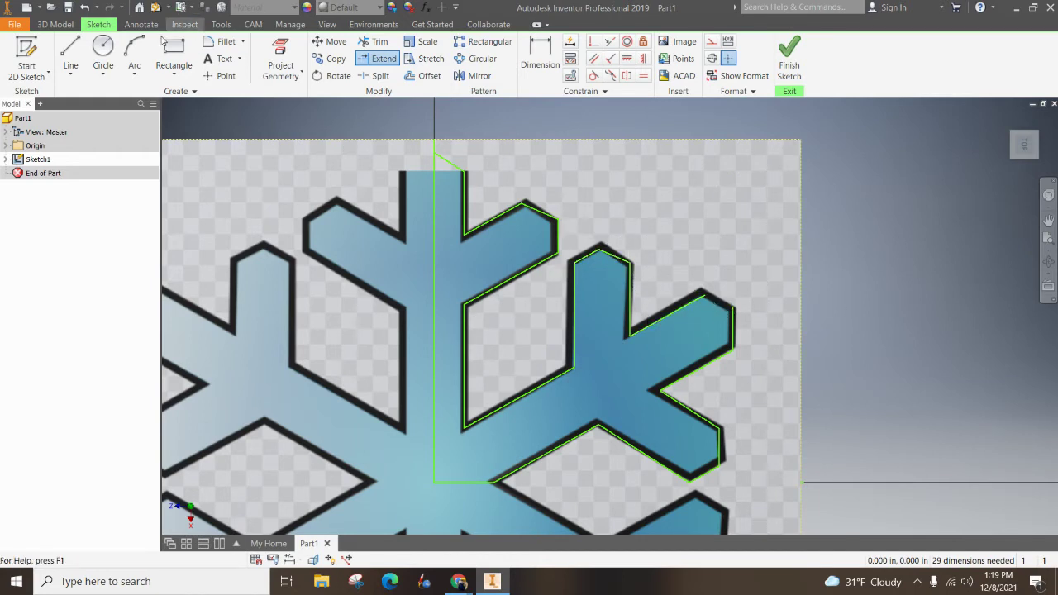
pyautogui.click(70, 57)
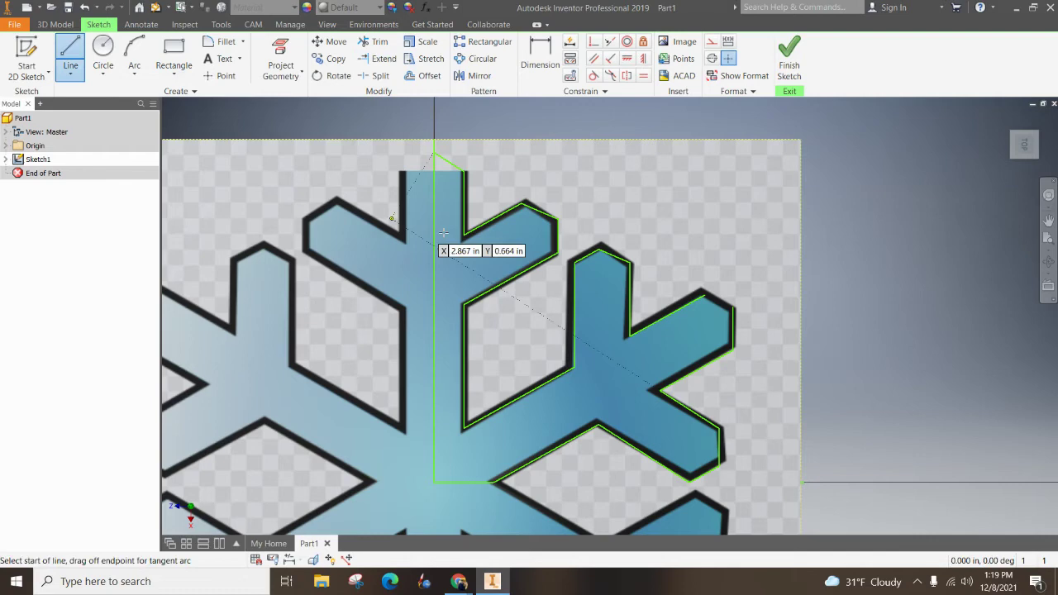
pyautogui.click(703, 296)
pyautogui.click(733, 308)
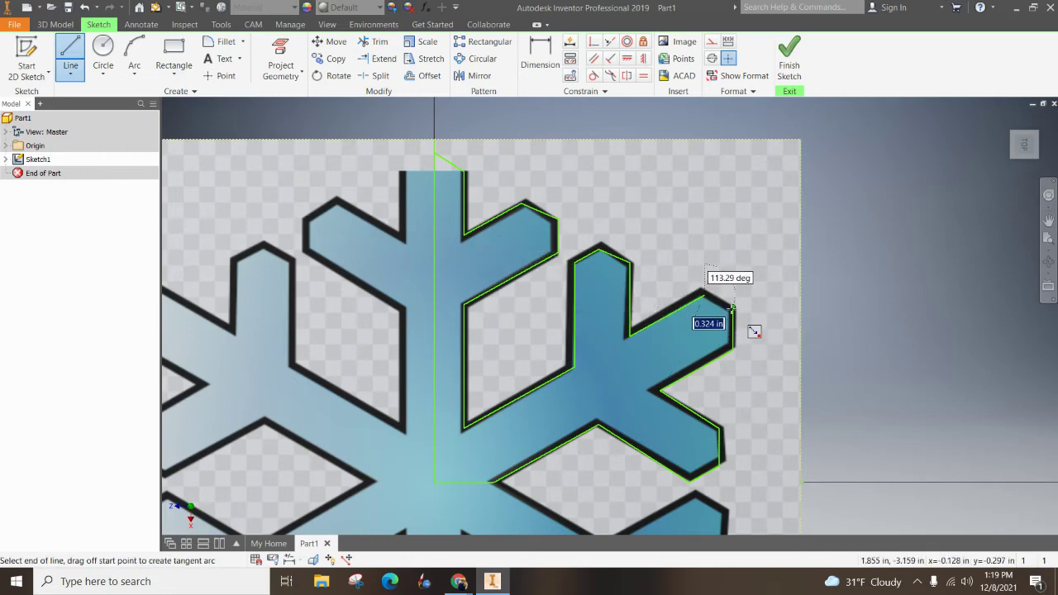
pyautogui.press('Escape')
pyautogui.scroll(-1, 719, 242)
pyautogui.scroll(-3, 718, 242)
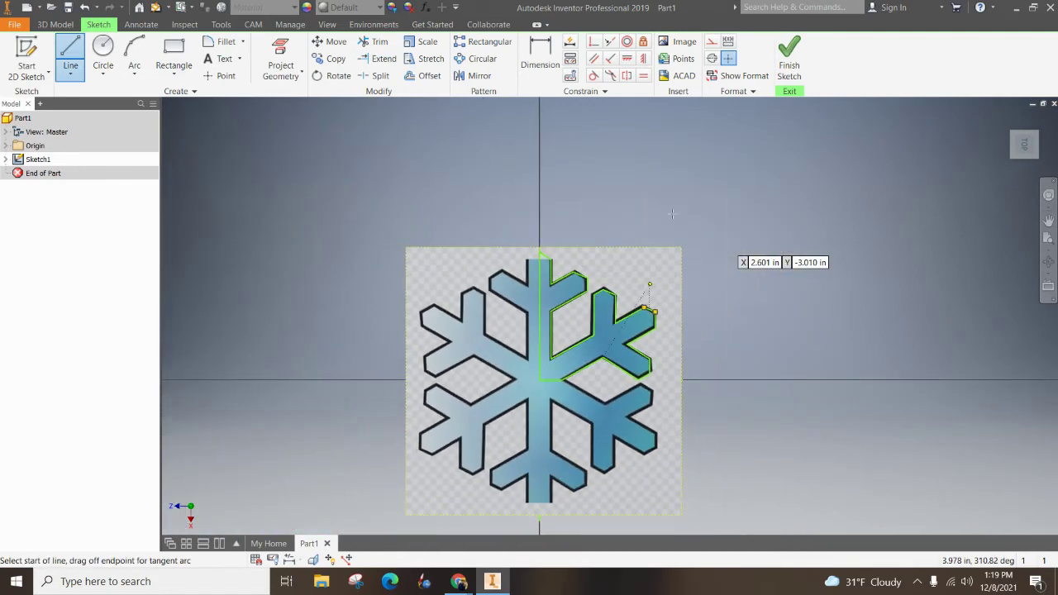
# Finish the sketch and extrude the closed quarter-snowflake profile by 0.1 in as a solid
pyautogui.click(790, 60)
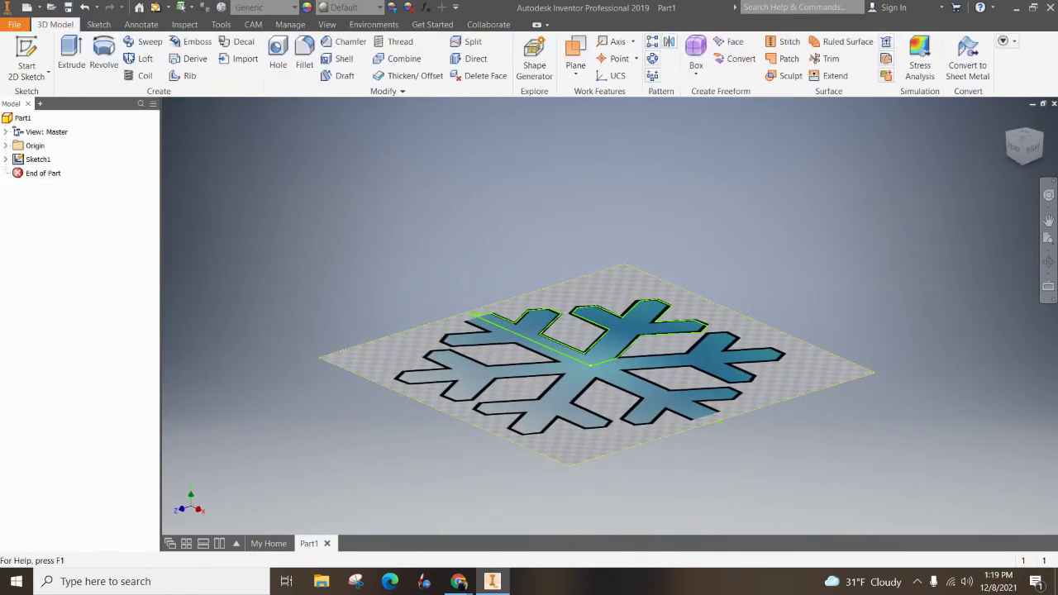
pyautogui.click(71, 58)
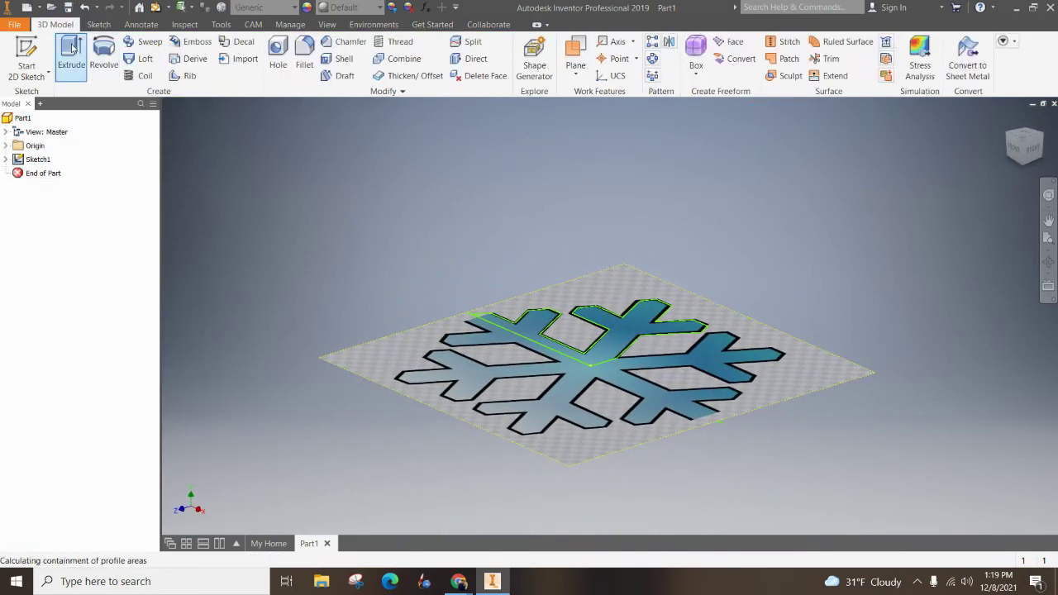
pyautogui.click(617, 333)
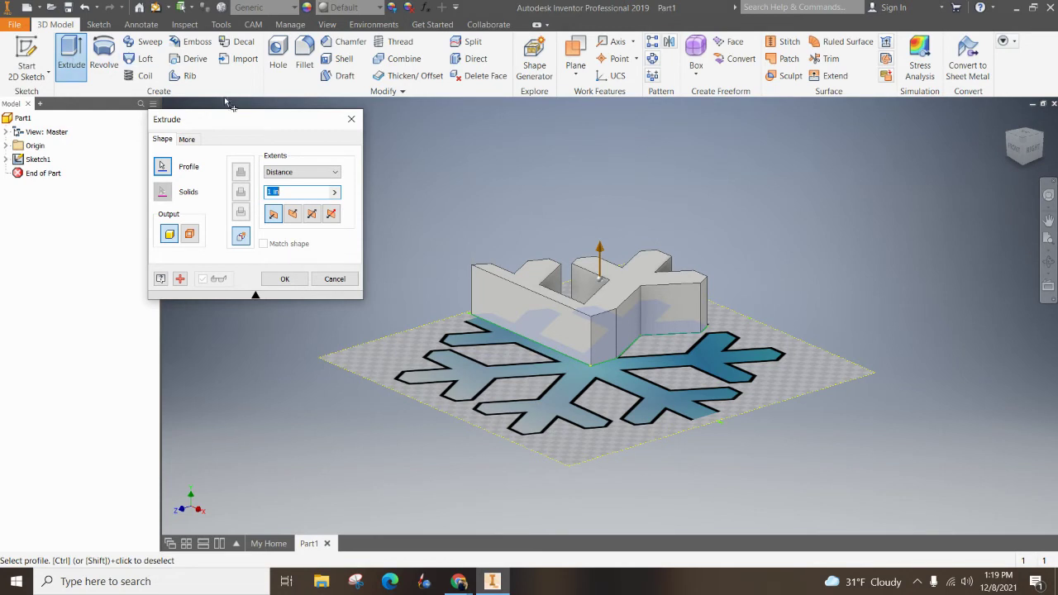
pyautogui.write('.1')
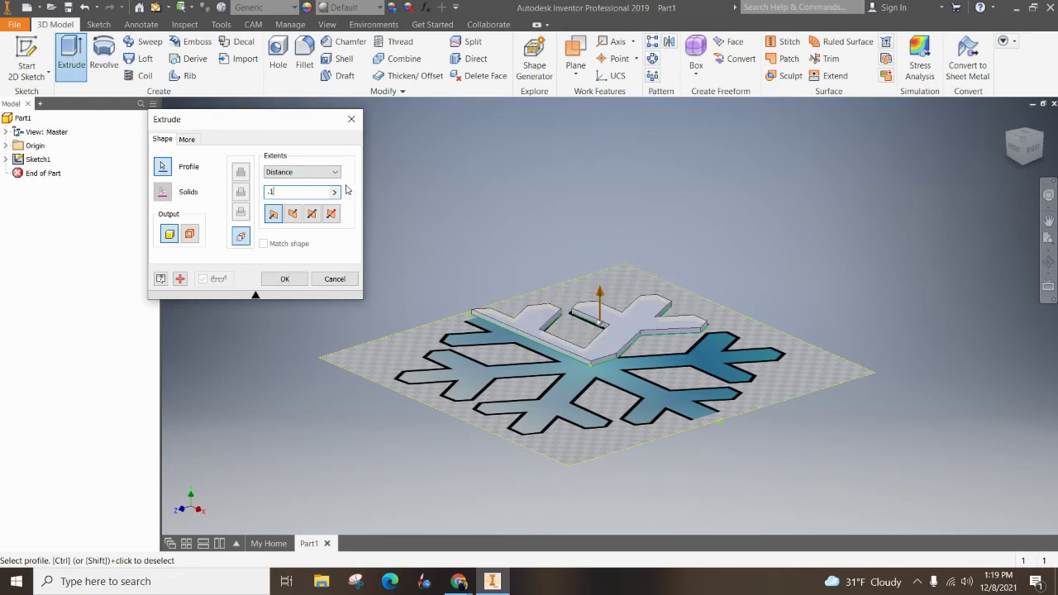
pyautogui.press('Return')
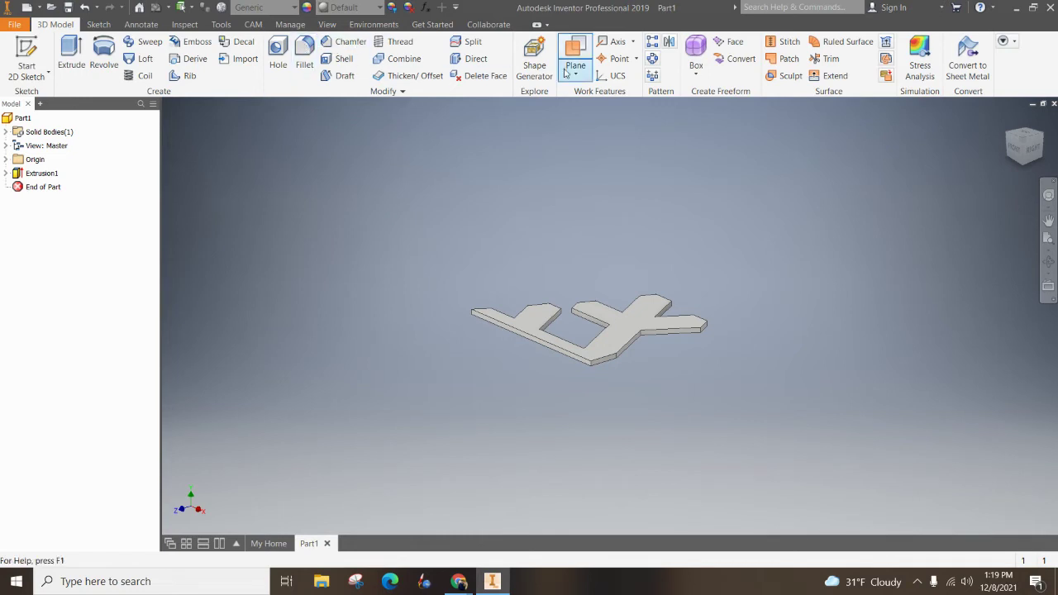
# Mirror the quarter-snowflake extrusion about its long straight side face on the vertical centre line to form half the snowflake
pyautogui.click(669, 41)
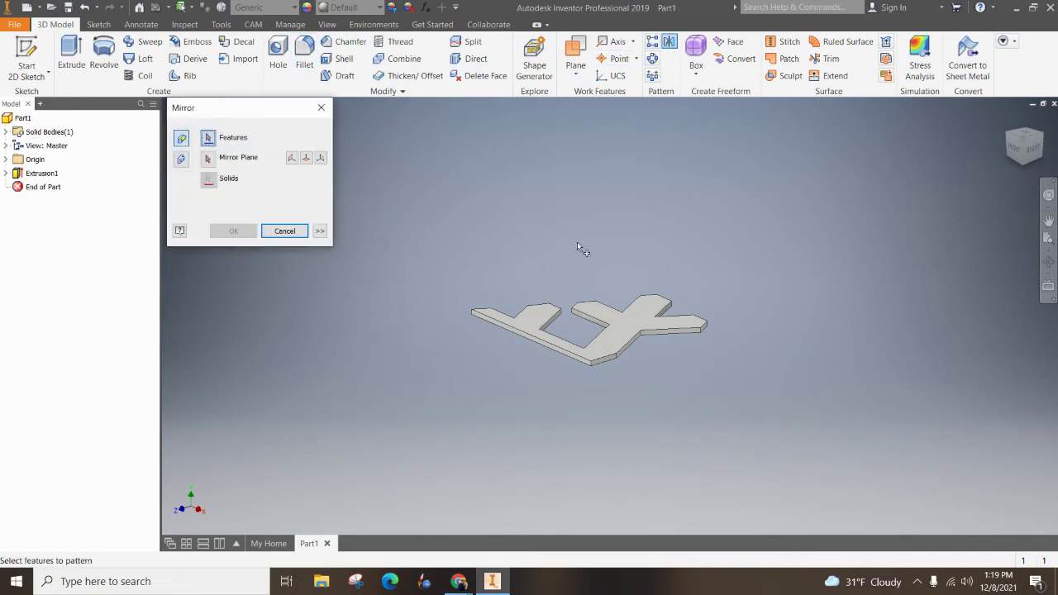
pyautogui.click(620, 323)
pyautogui.click(207, 159)
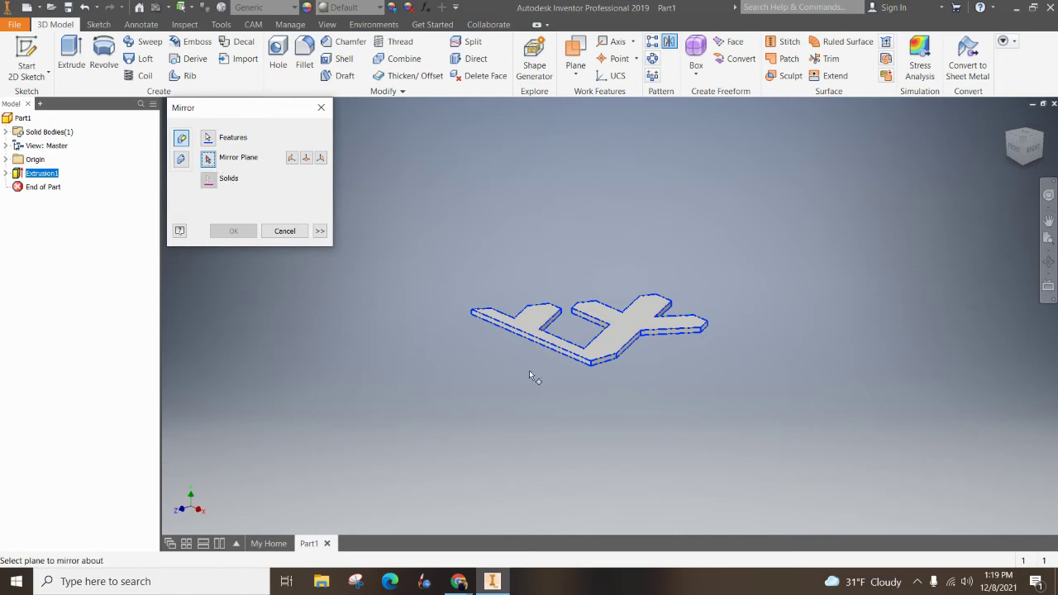
pyautogui.scroll(-3, 529, 371)
pyautogui.click(547, 338)
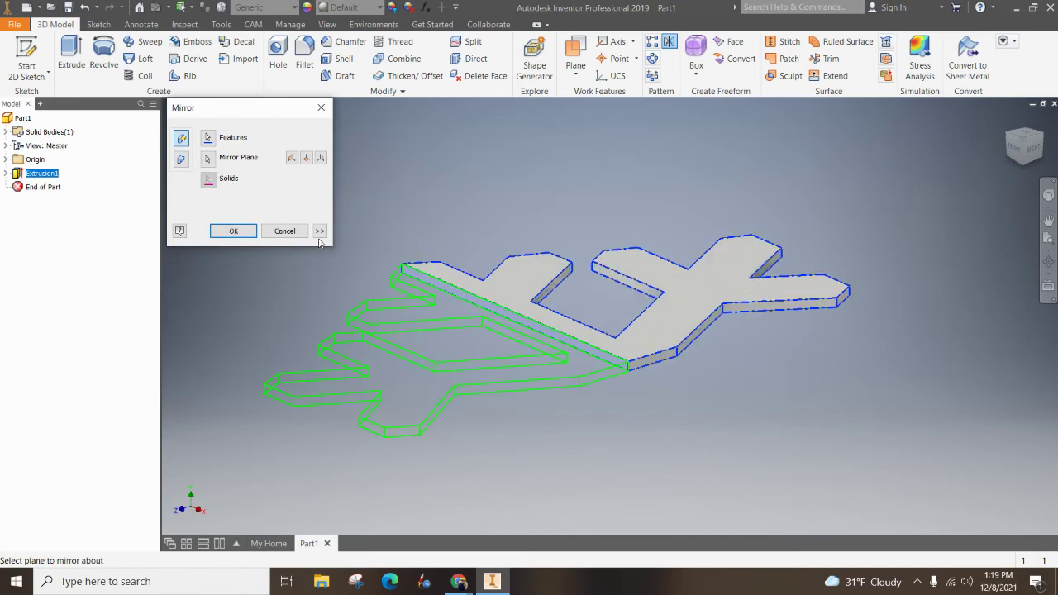
pyautogui.click(234, 231)
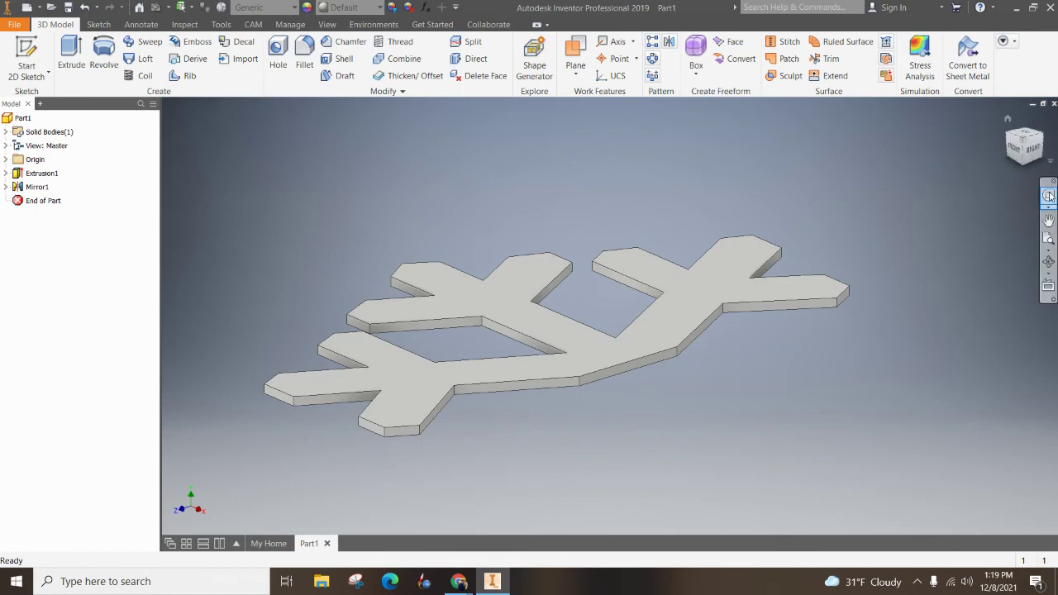
# Mirror both the extrusion and its first mirror about the flat face at the snowflake's centre to complete the full shape
pyautogui.click(671, 43)
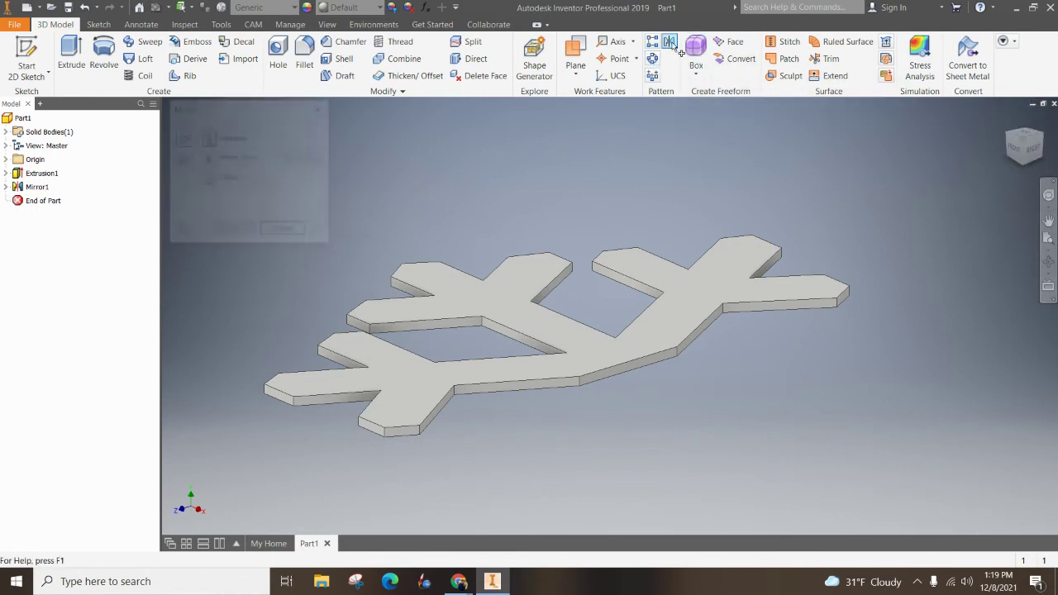
pyautogui.click(530, 291)
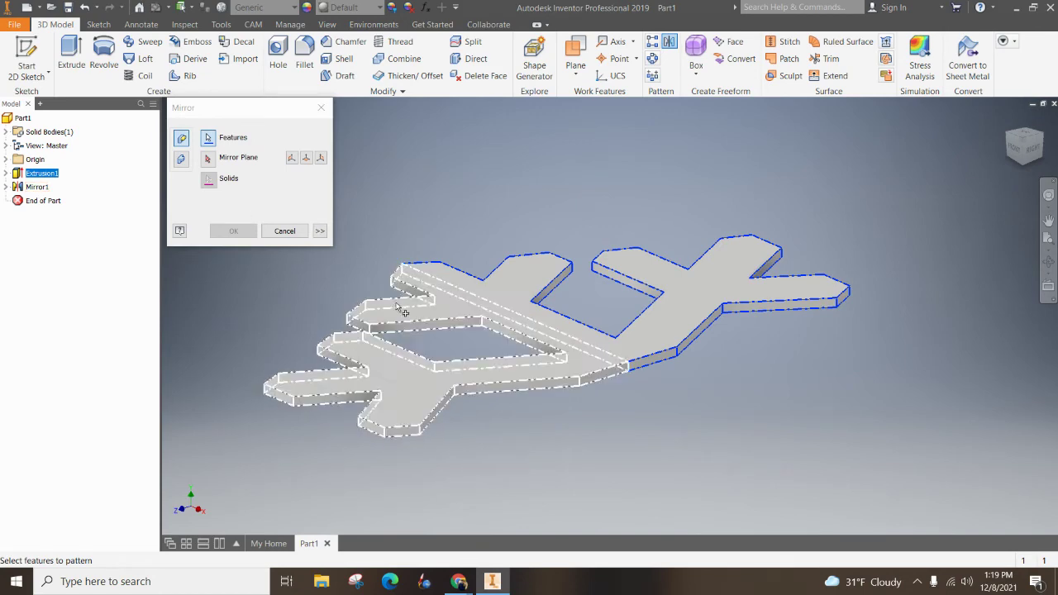
pyautogui.click(387, 329)
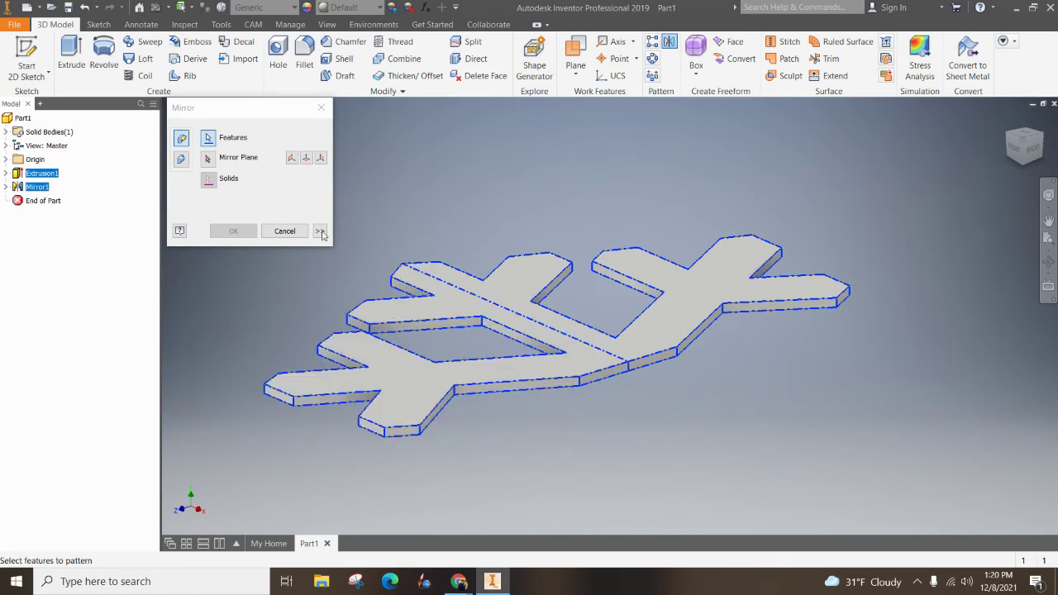
pyautogui.click(207, 159)
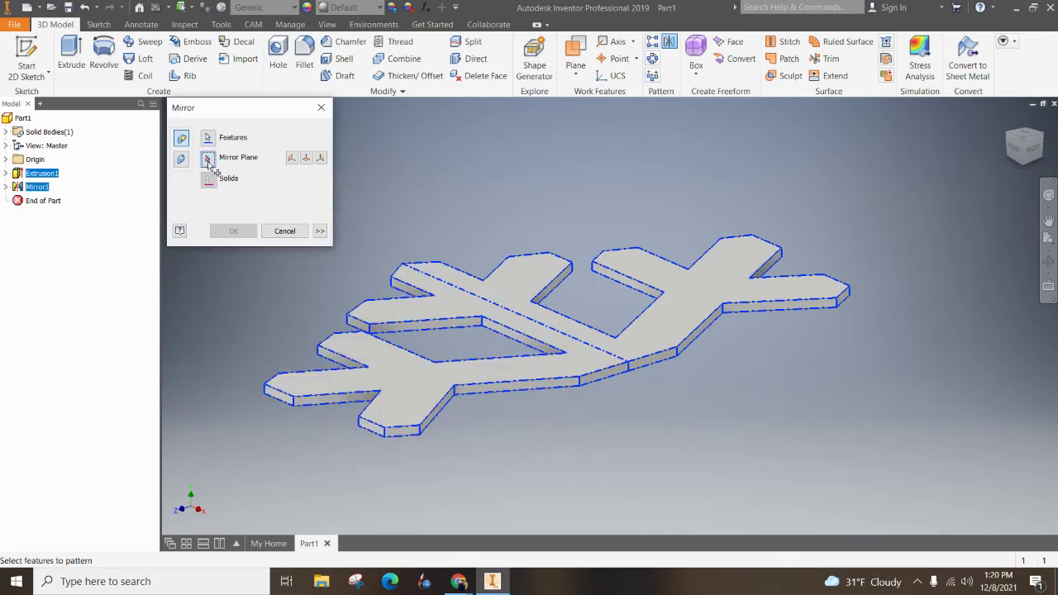
pyautogui.click(604, 381)
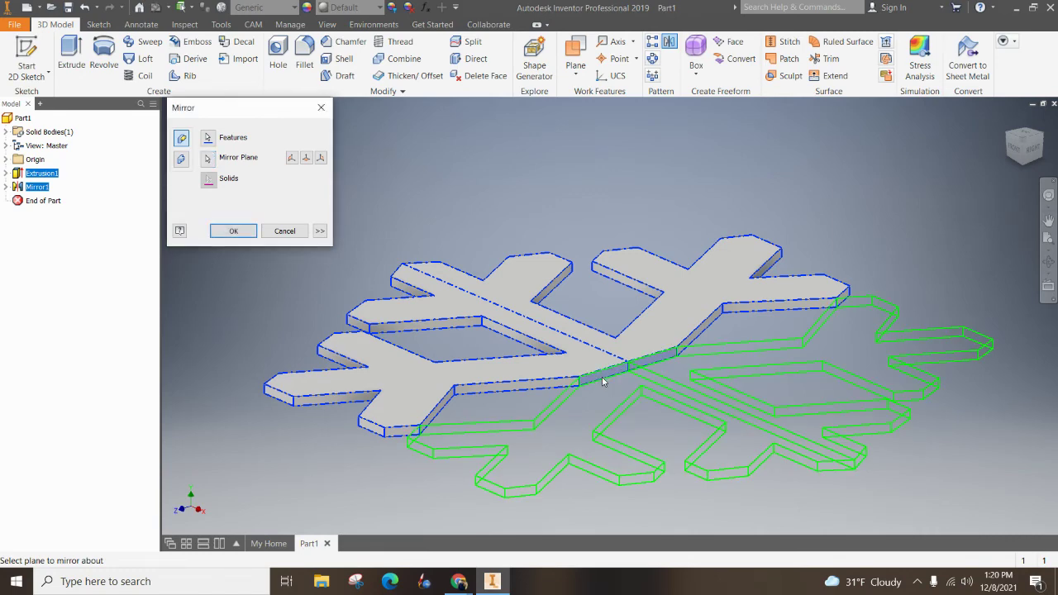
pyautogui.click(234, 231)
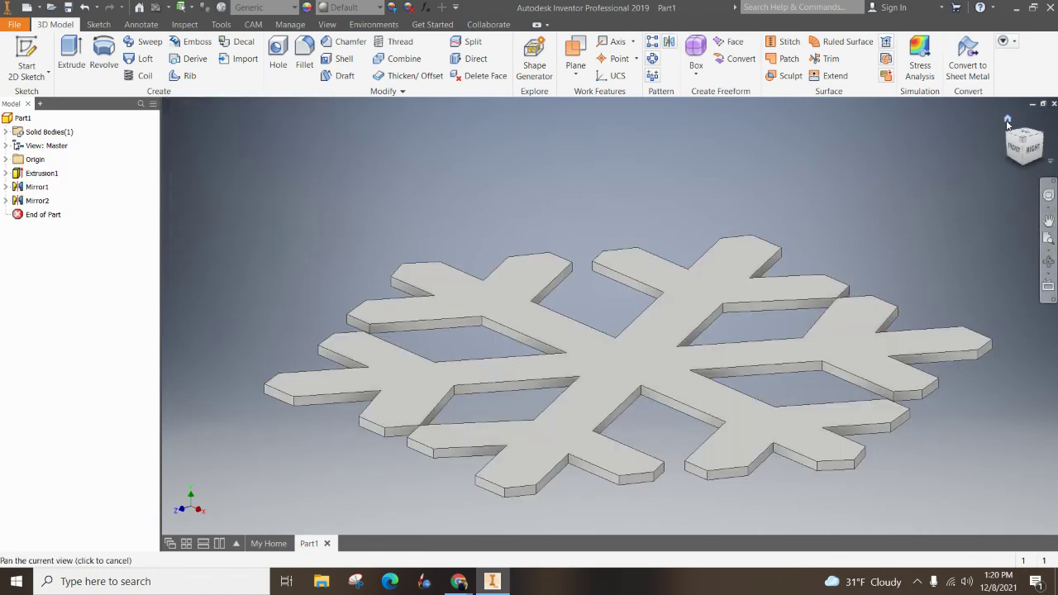
# Start a sketch on the snowflake's top face and project the face's full outline into it
pyautogui.click(1008, 121)
pyautogui.click(1016, 142)
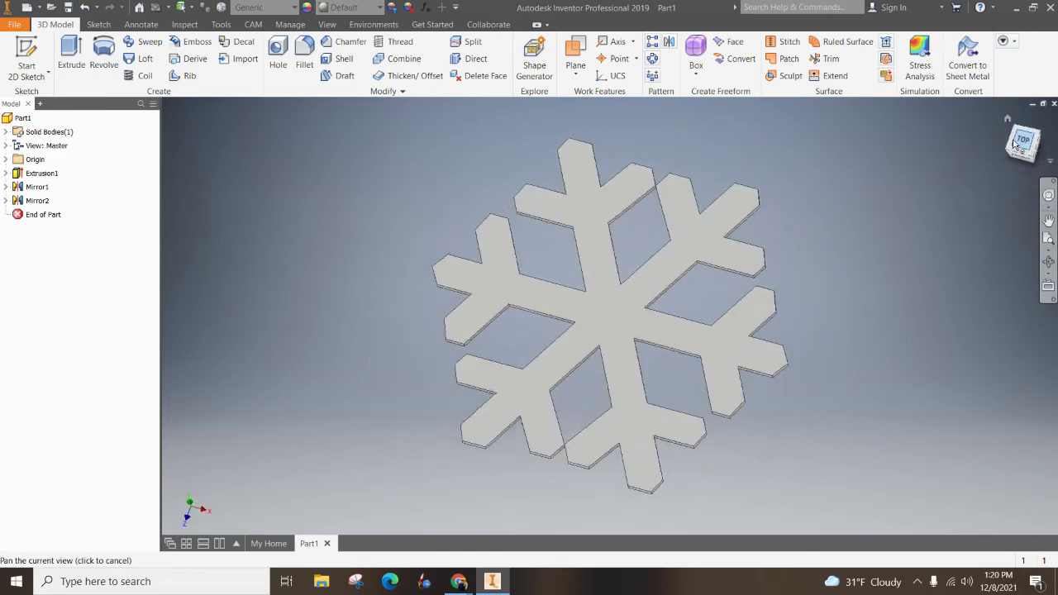
pyautogui.click(1052, 129)
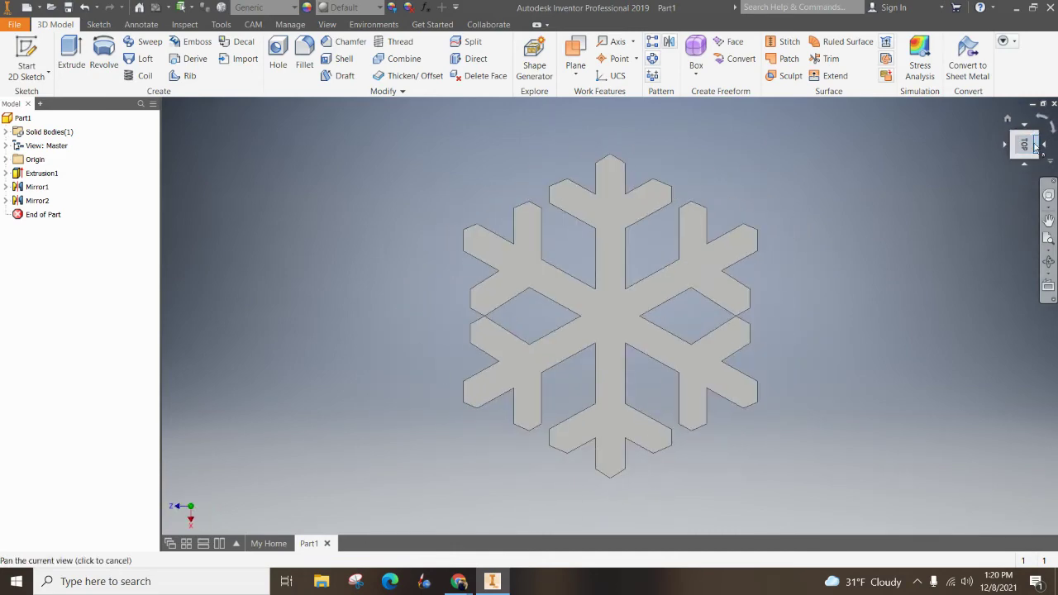
pyautogui.moveTo(1023, 146); pyautogui.dragTo(886, 143)
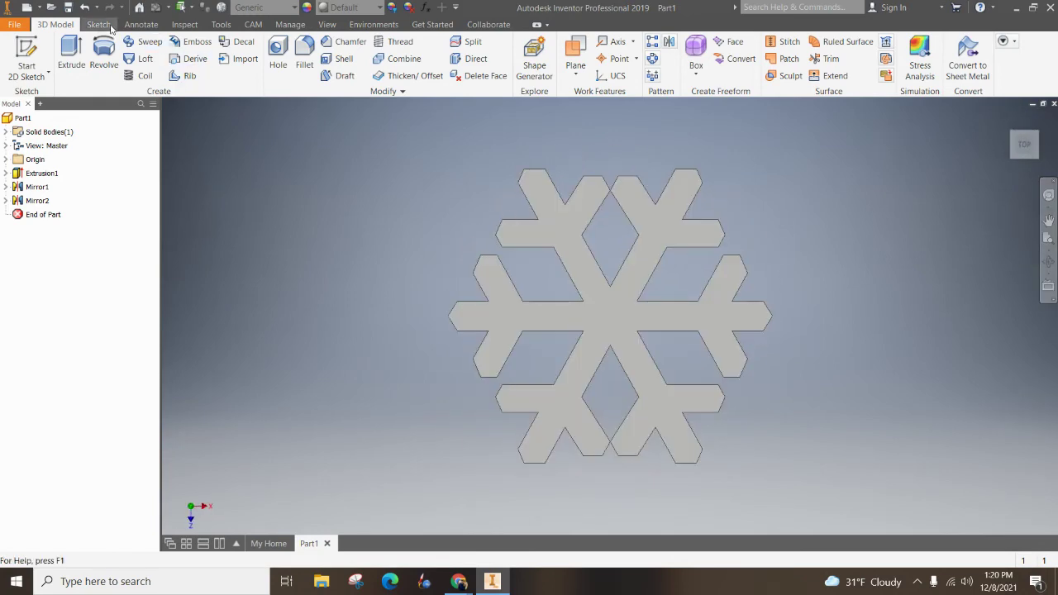
pyautogui.click(671, 204)
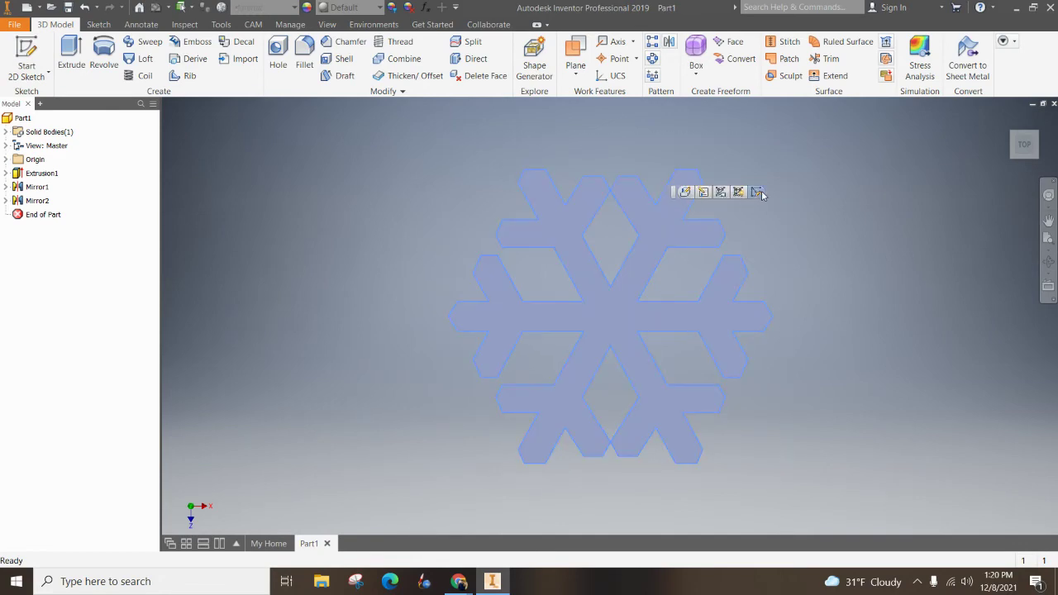
pyautogui.press('s')
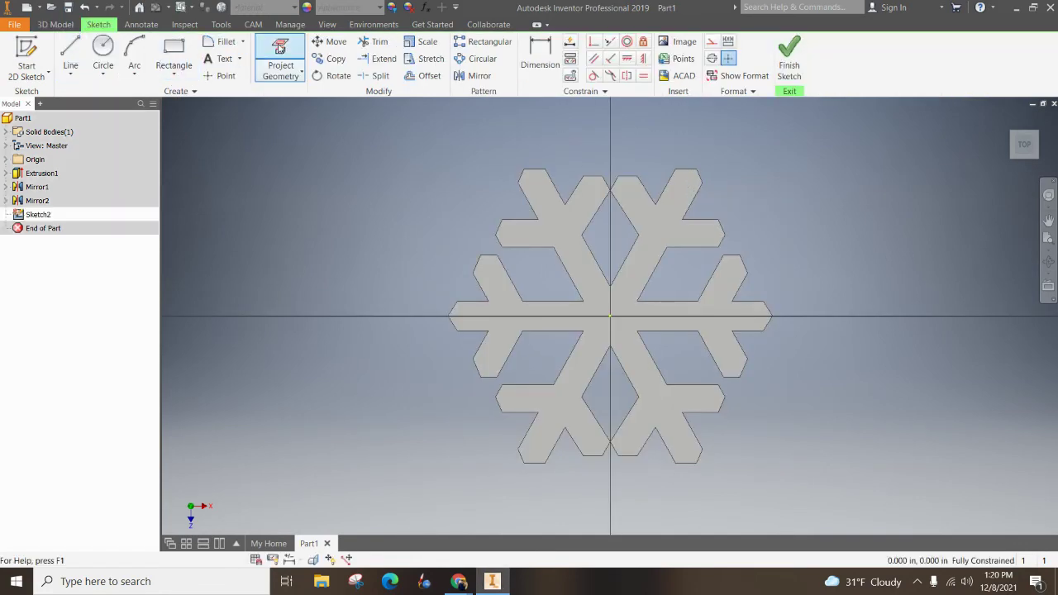
pyautogui.click(281, 58)
pyautogui.click(652, 212)
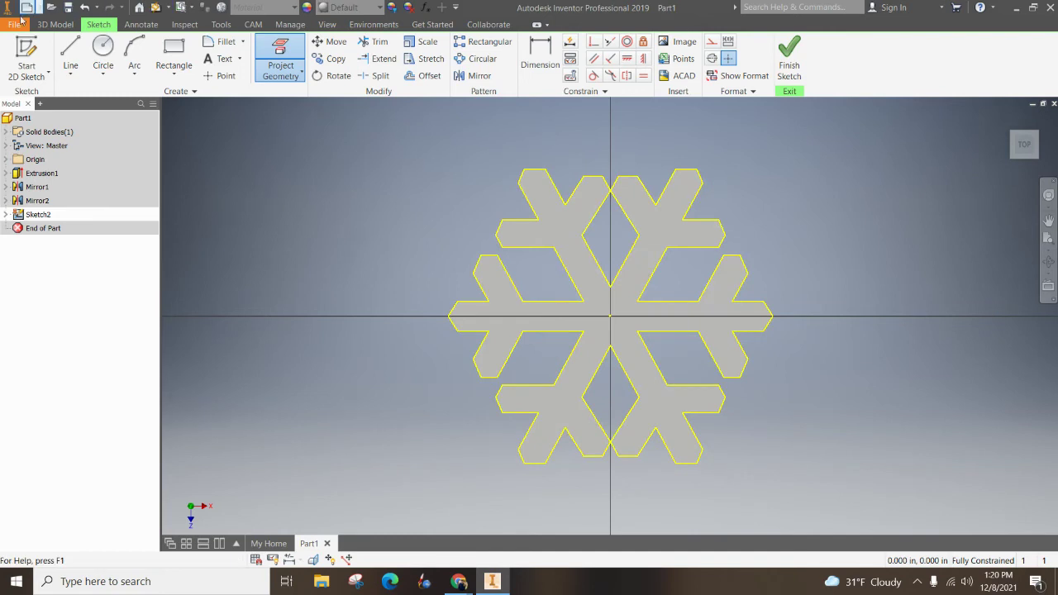
# Try placing a circle near the tip of the upper-right arm with a 0.25 in diameter, and undo it
pyautogui.click(102, 48)
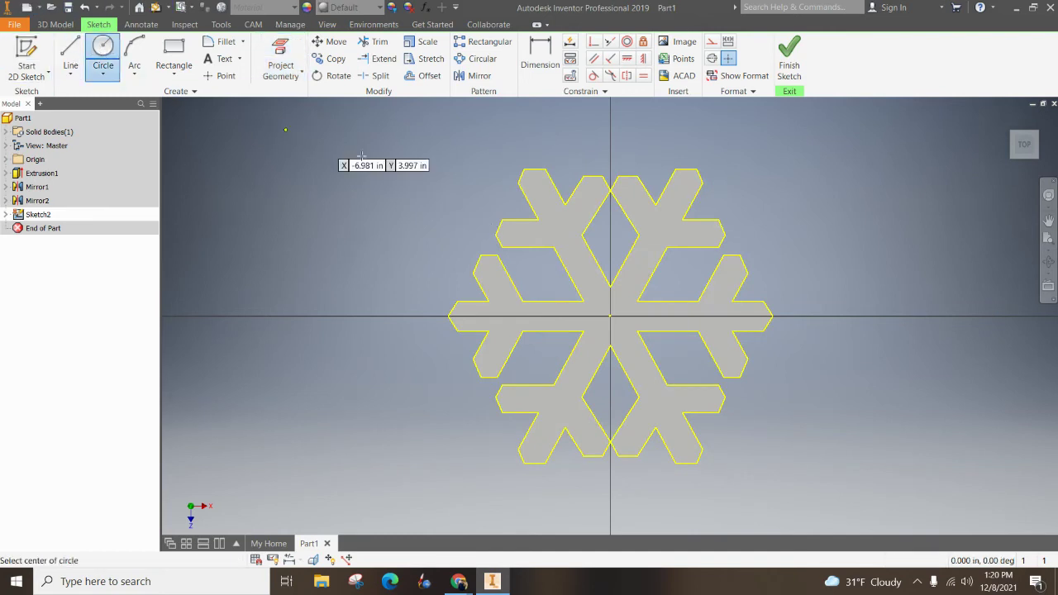
pyautogui.click(684, 187)
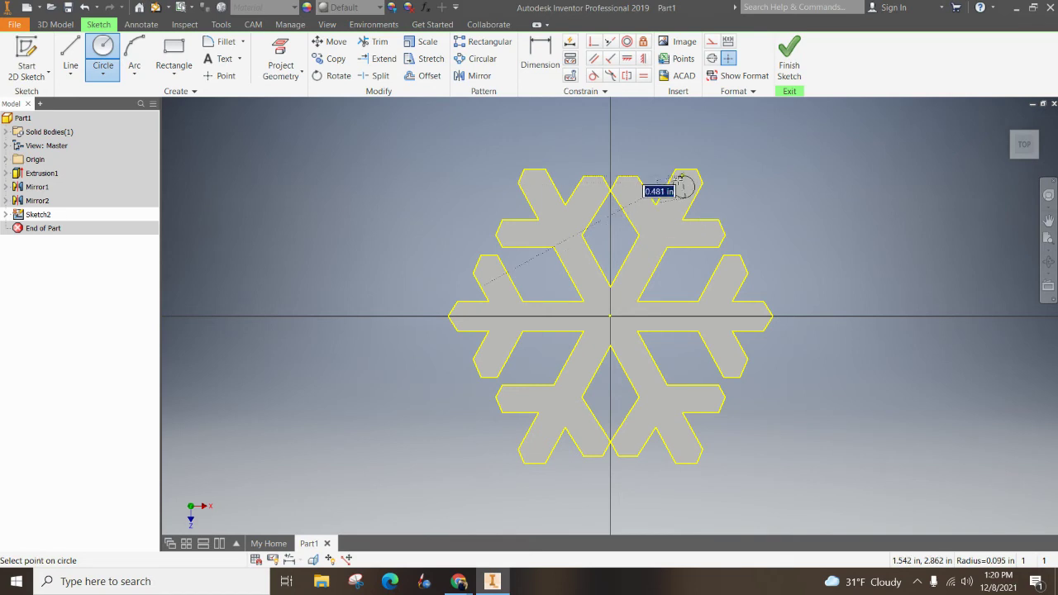
pyautogui.click(681, 178)
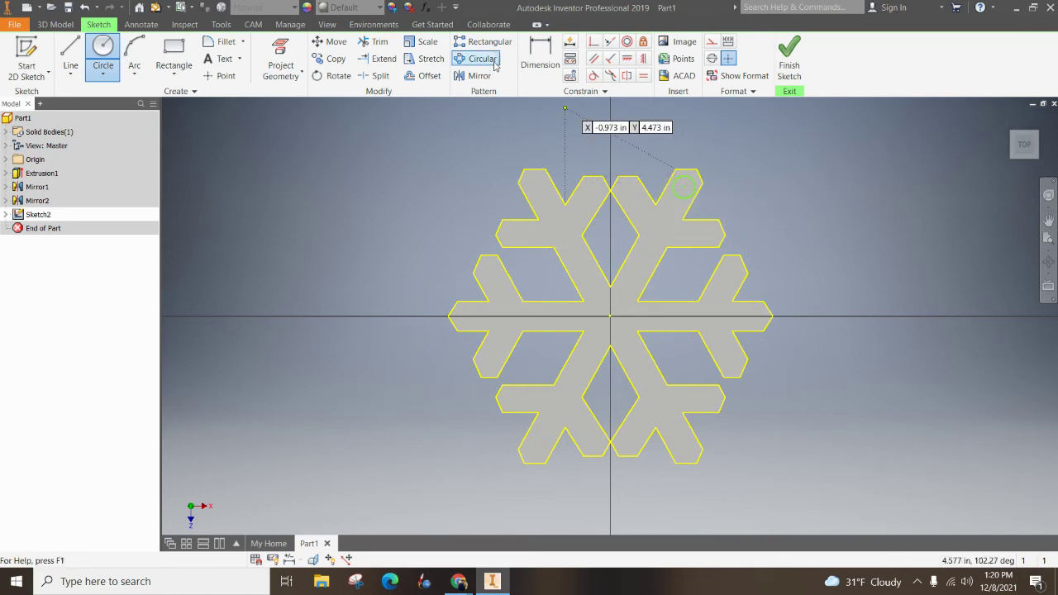
pyautogui.click(540, 56)
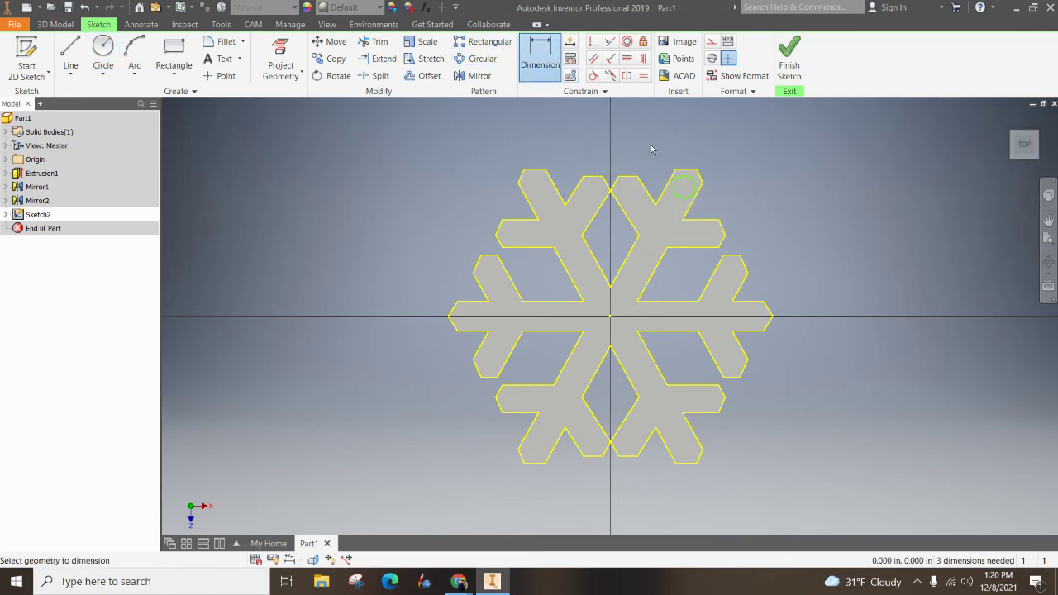
pyautogui.click(697, 171)
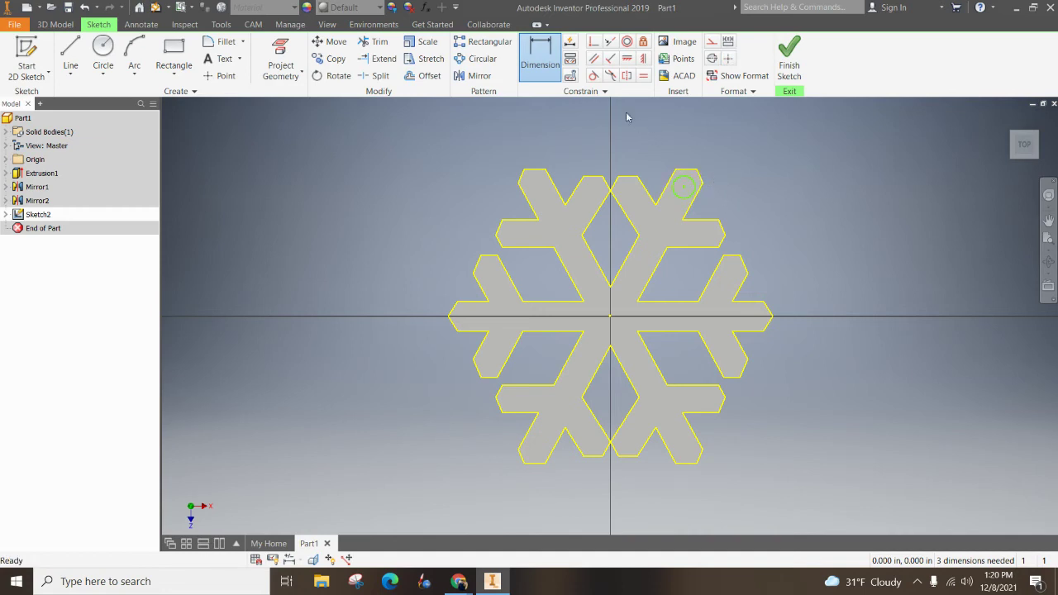
pyautogui.click(685, 177)
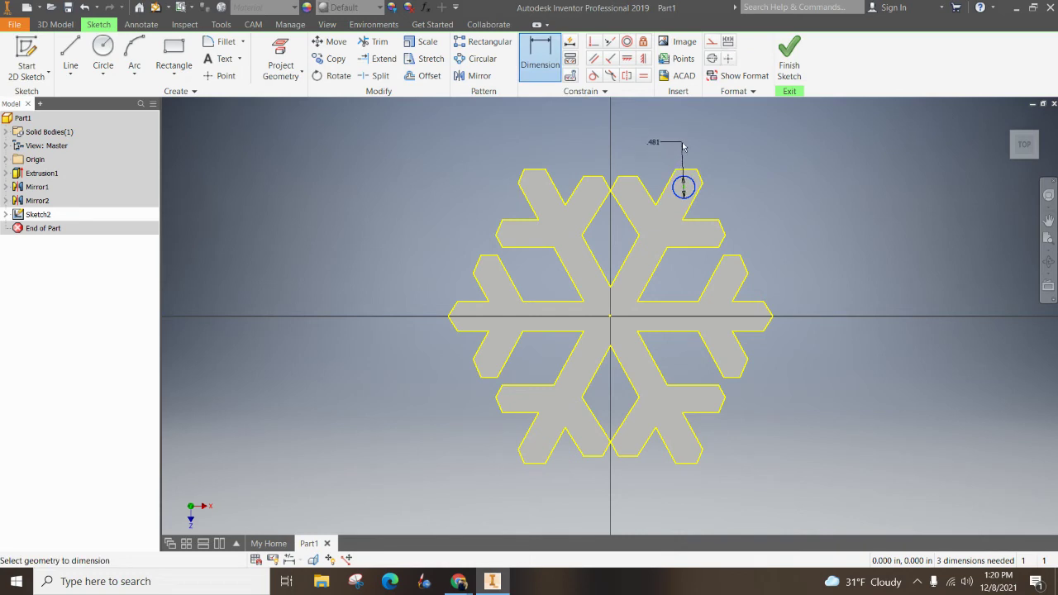
pyautogui.click(682, 151)
pyautogui.write('.25')
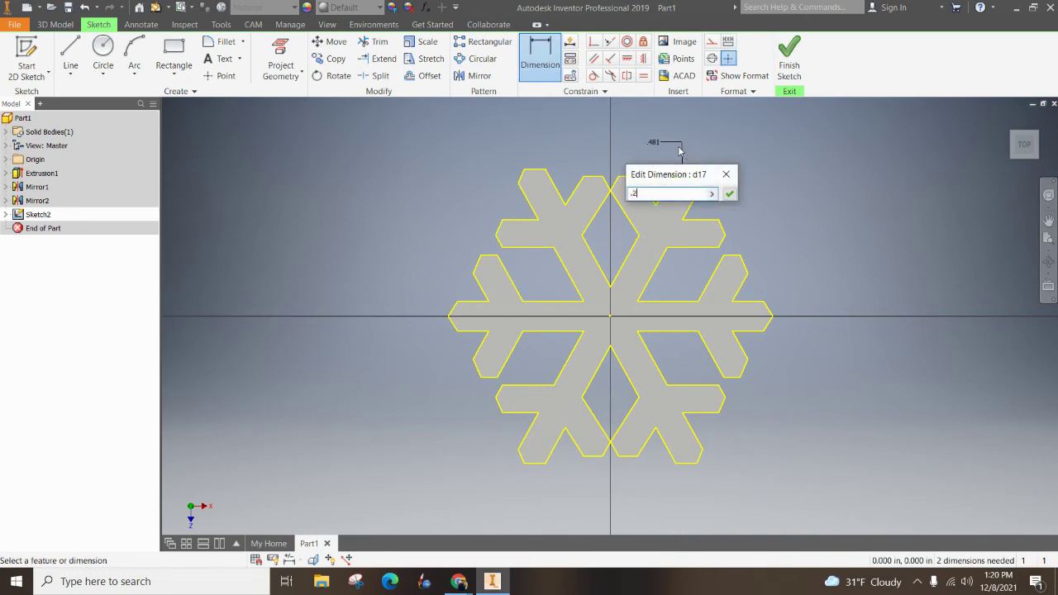
pyautogui.press('Return')
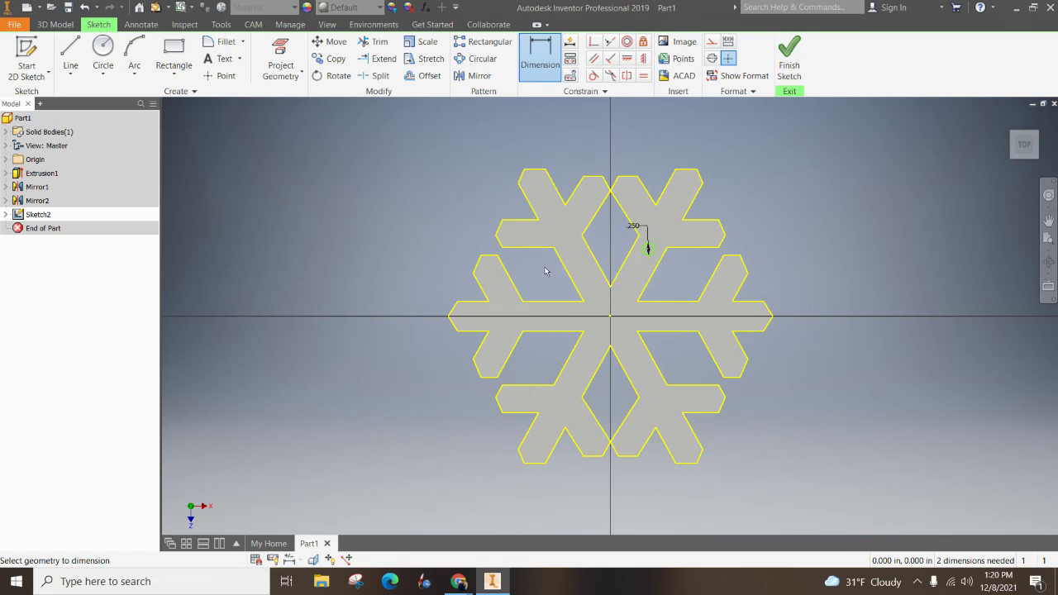
pyautogui.press('Escape')
pyautogui.hotkey('ctrl', 'z')
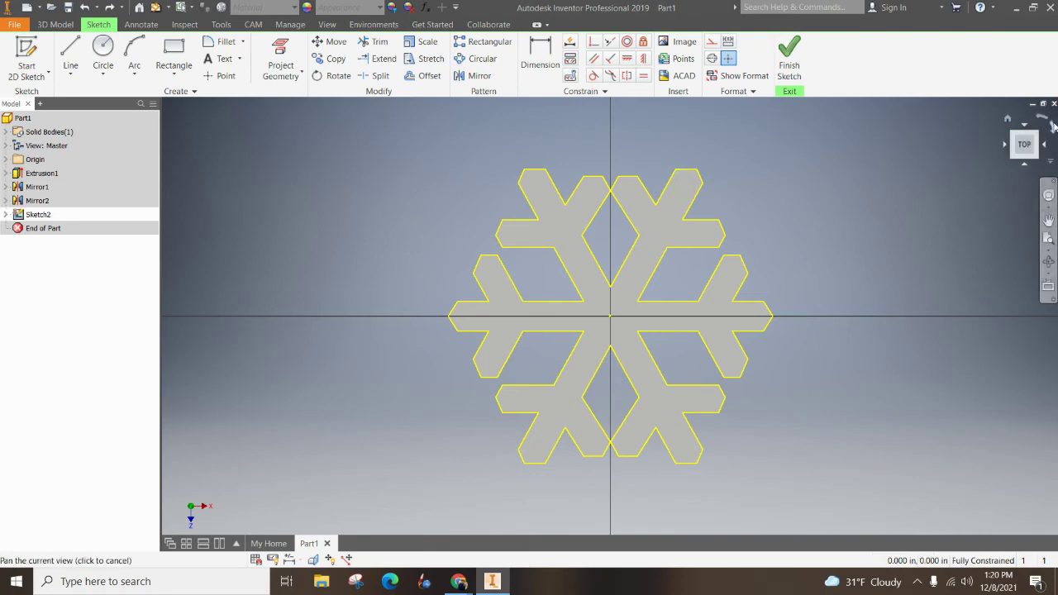
# Draw a circle about 0.32 in across on the centre line near the upper vertical arm's tip, centred 3.1 in from the snowflake's centre
pyautogui.click(1052, 125)
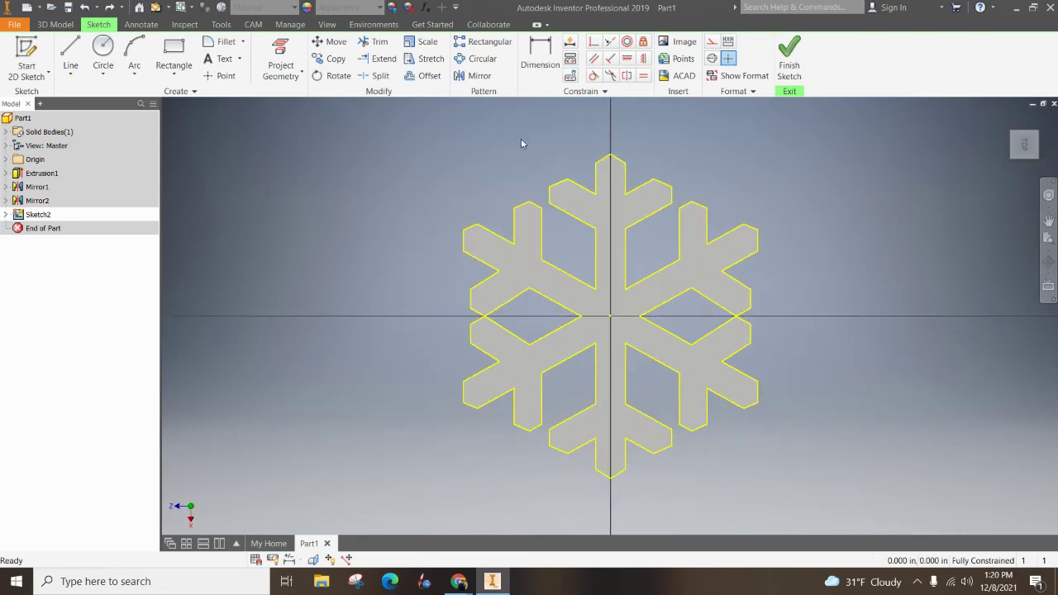
pyautogui.click(103, 51)
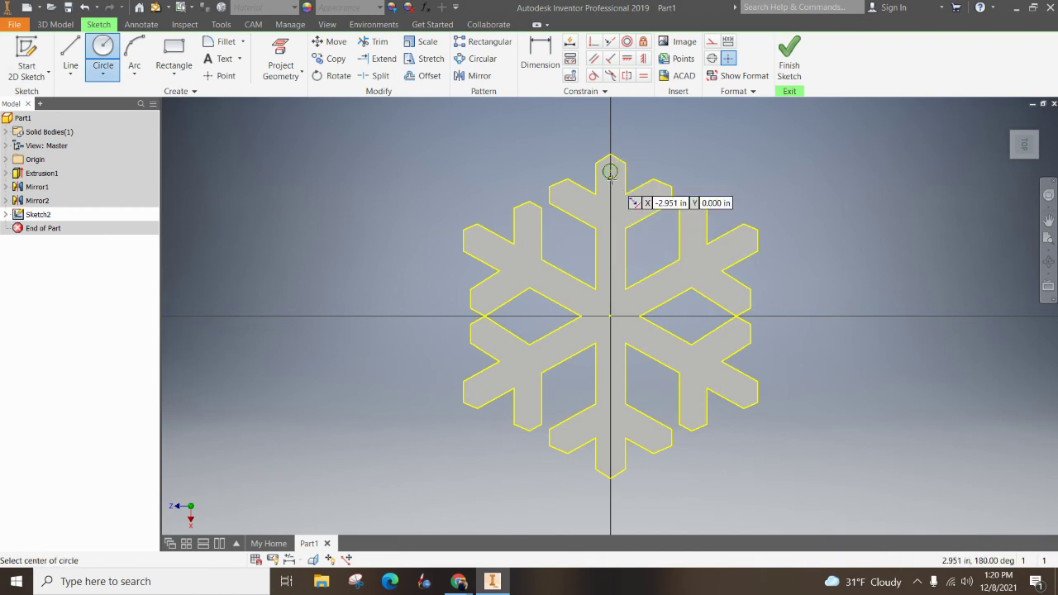
pyautogui.click(541, 56)
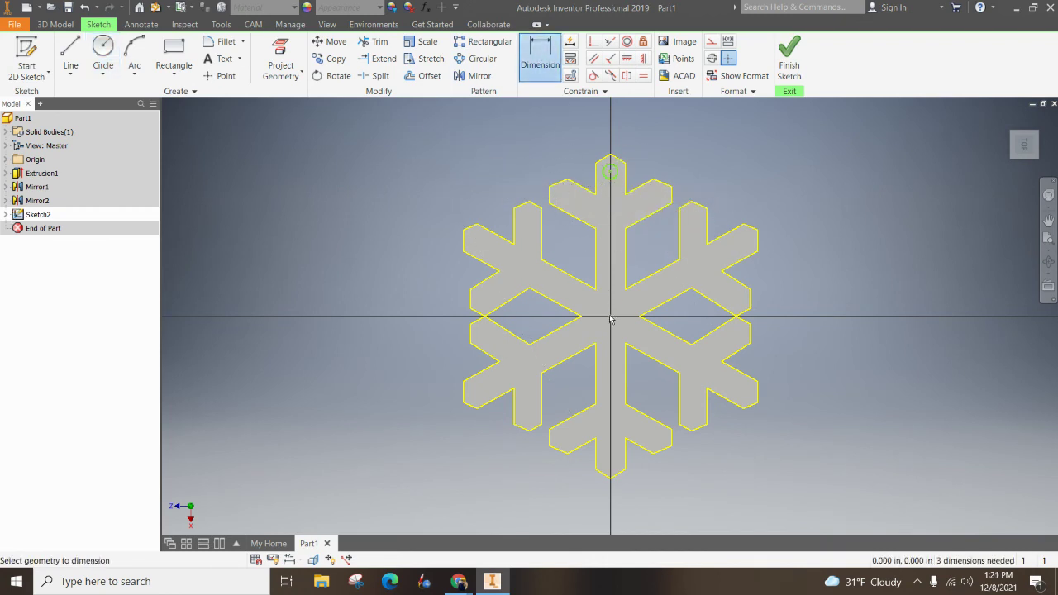
pyautogui.click(611, 172)
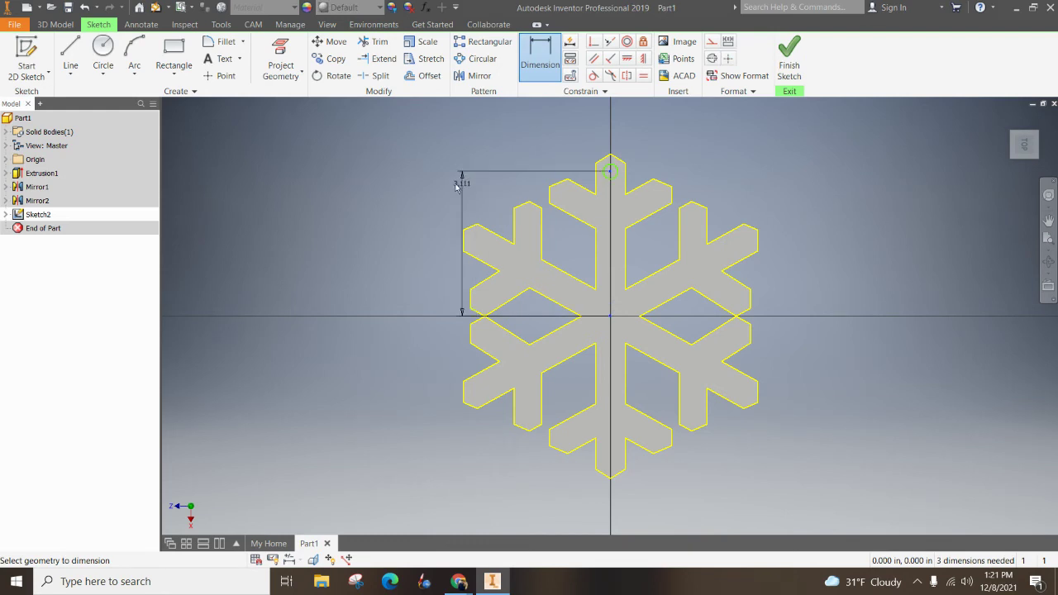
pyautogui.click(377, 211)
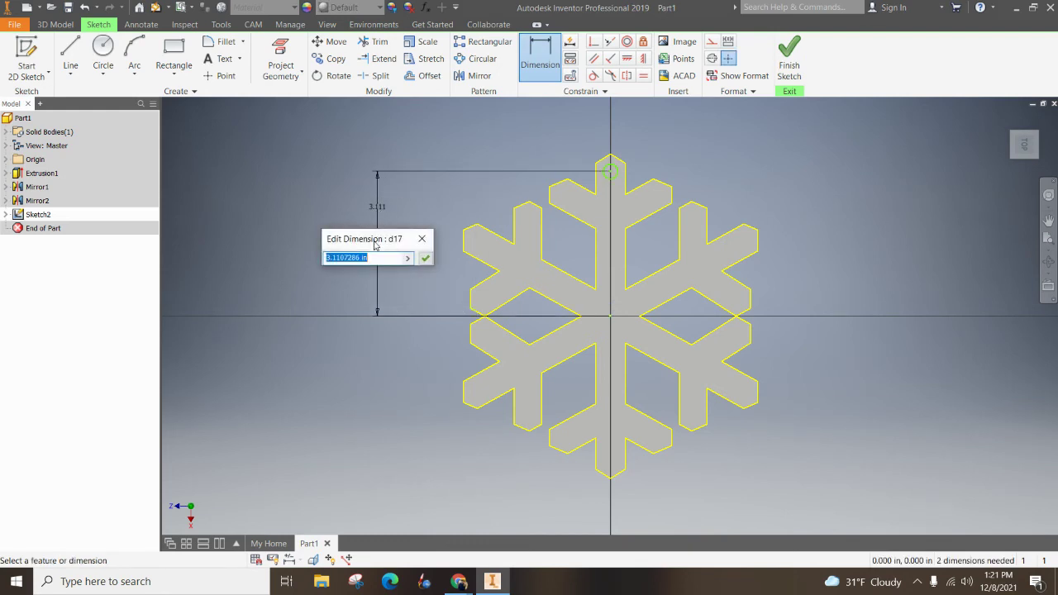
pyautogui.write('3.1')
pyautogui.press('Return')
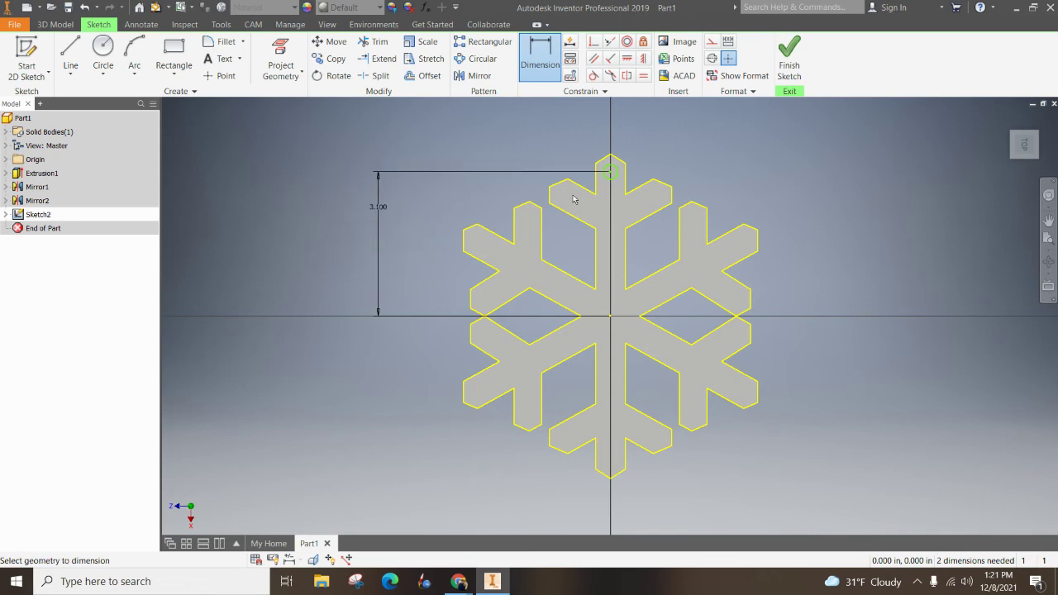
# Set the diameter of the circle near the arm's tip to 0.3 in
pyautogui.click(625, 167)
pyautogui.click(652, 107)
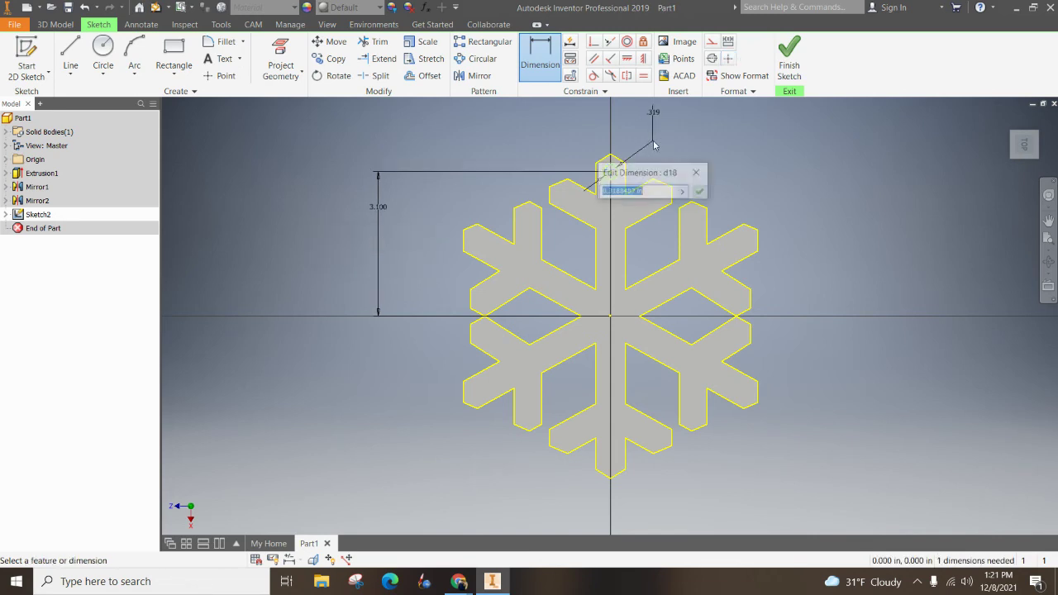
pyautogui.write('.3')
pyautogui.press('Return')
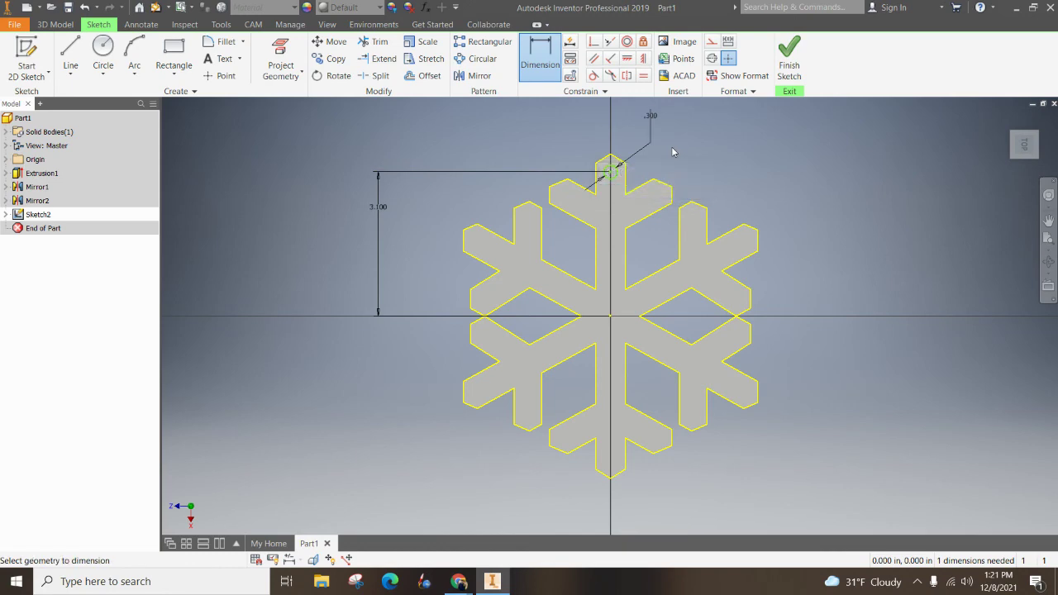
# Finish the sketch and extrude the circle as a cut through all, making a hanging hole in the arm's tip
pyautogui.click(789, 58)
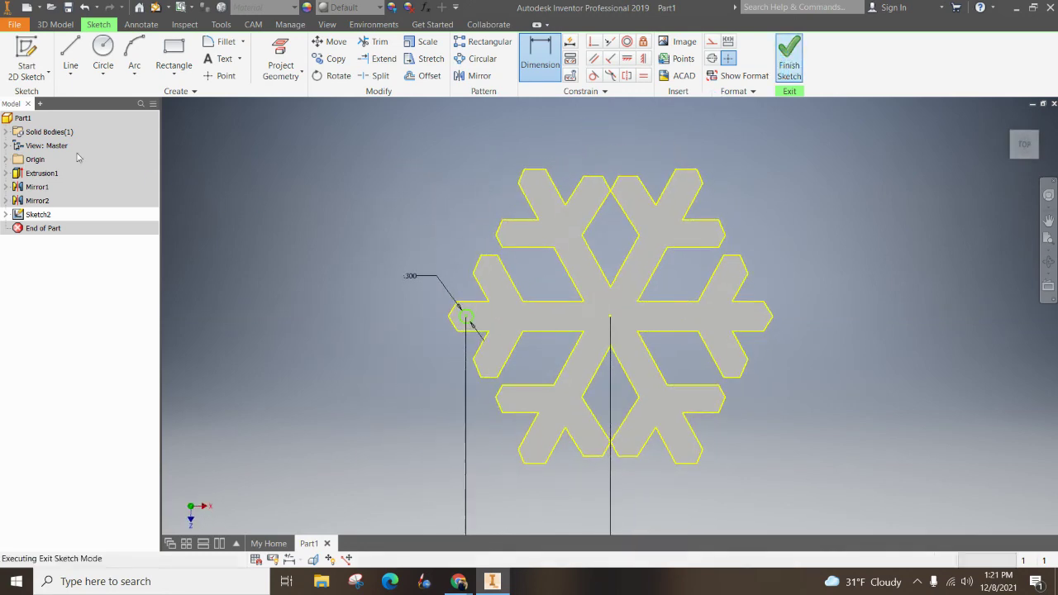
pyautogui.click(71, 51)
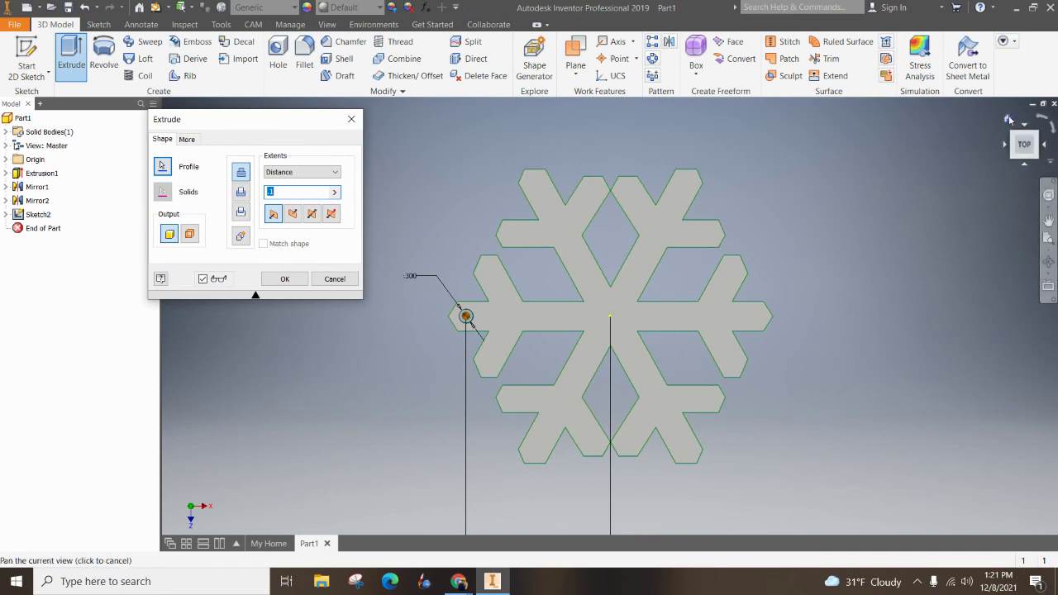
pyautogui.click(1016, 123)
pyautogui.click(293, 214)
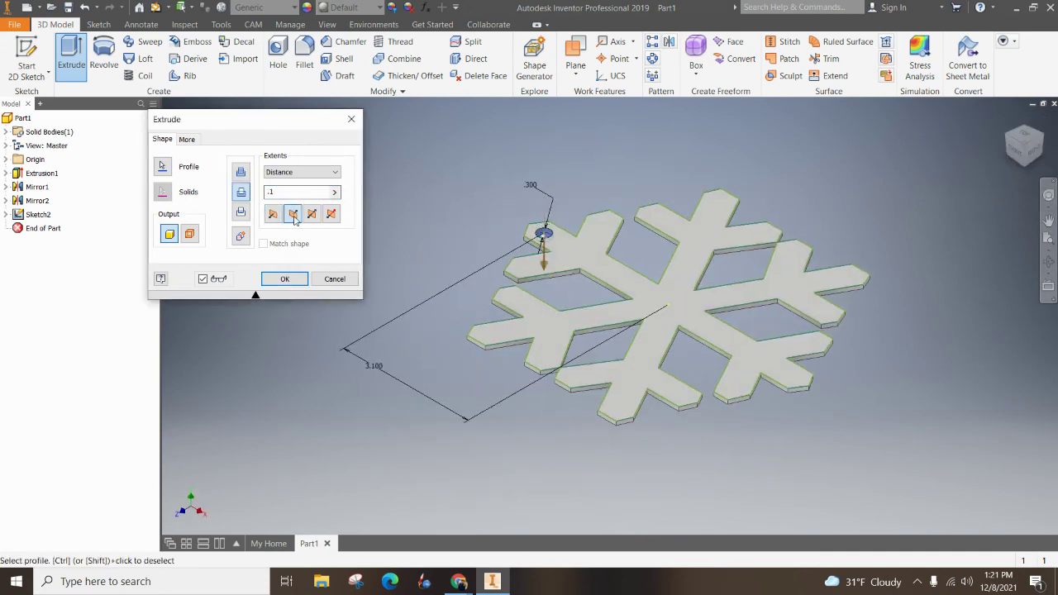
pyautogui.click(315, 173)
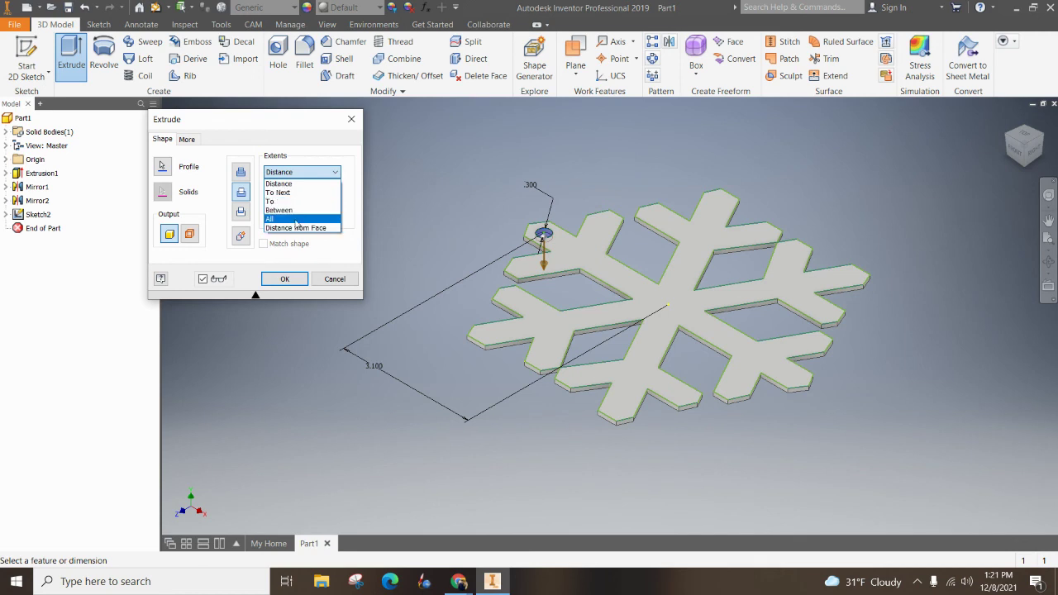
pyautogui.click(296, 220)
pyautogui.click(282, 278)
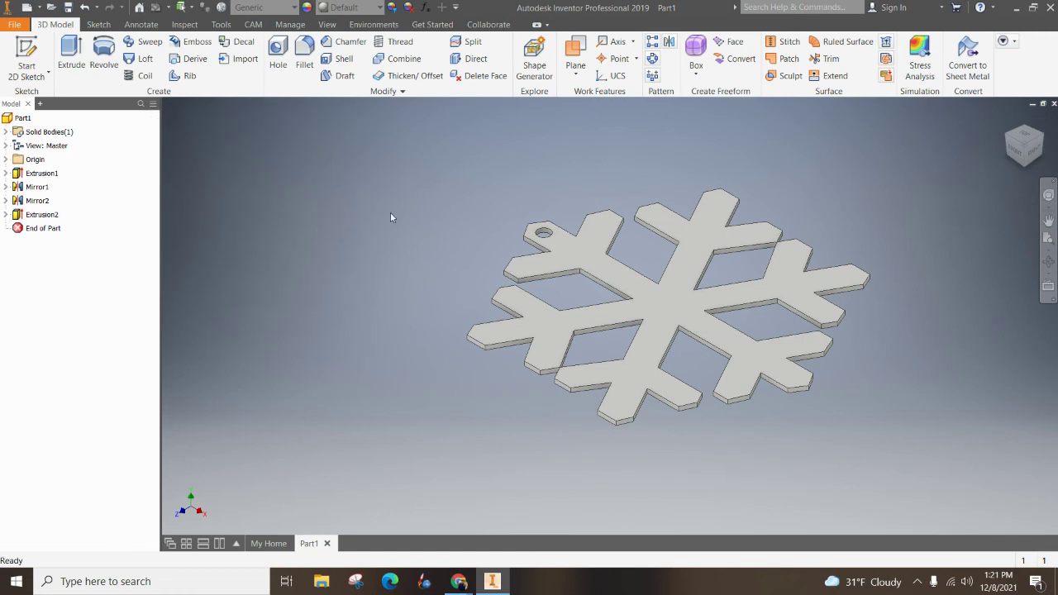
# Open Save Copy As for the part and review the available file types, including STL
pyautogui.click(16, 28)
pyautogui.moveTo(89, 173)
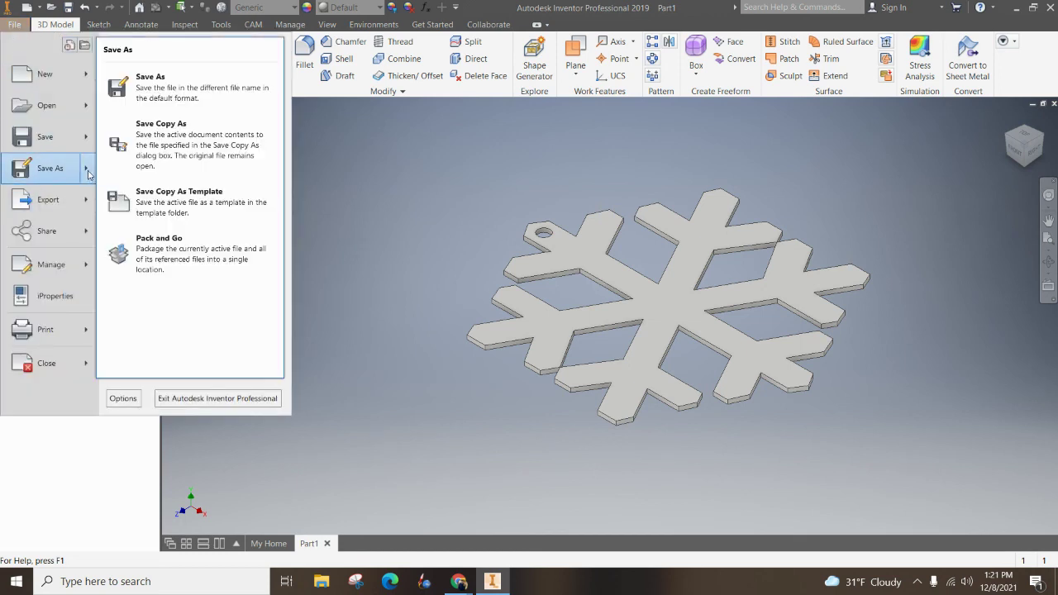
pyautogui.click(180, 149)
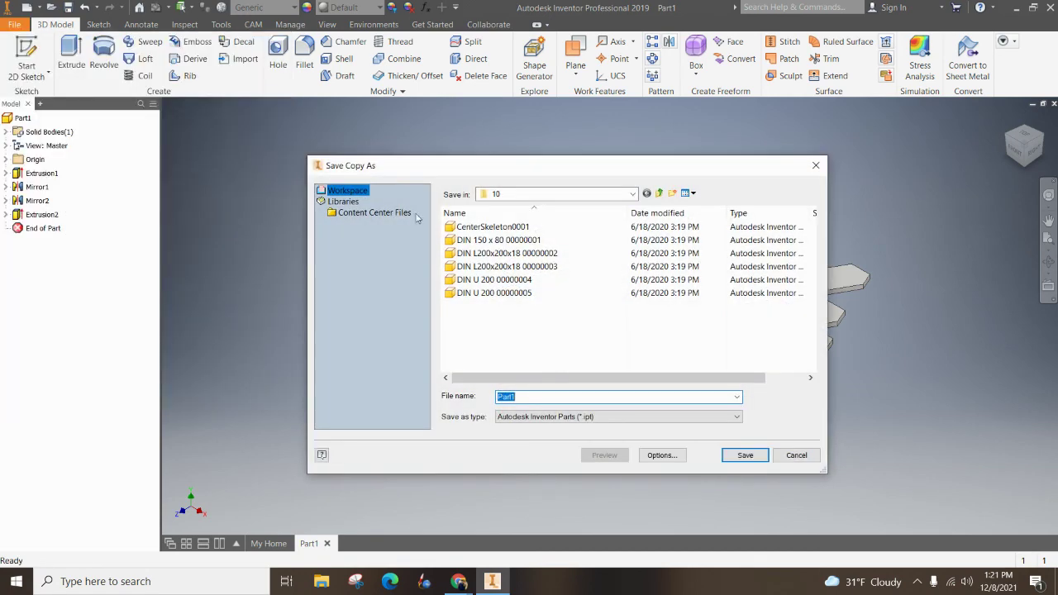
pyautogui.click(556, 420)
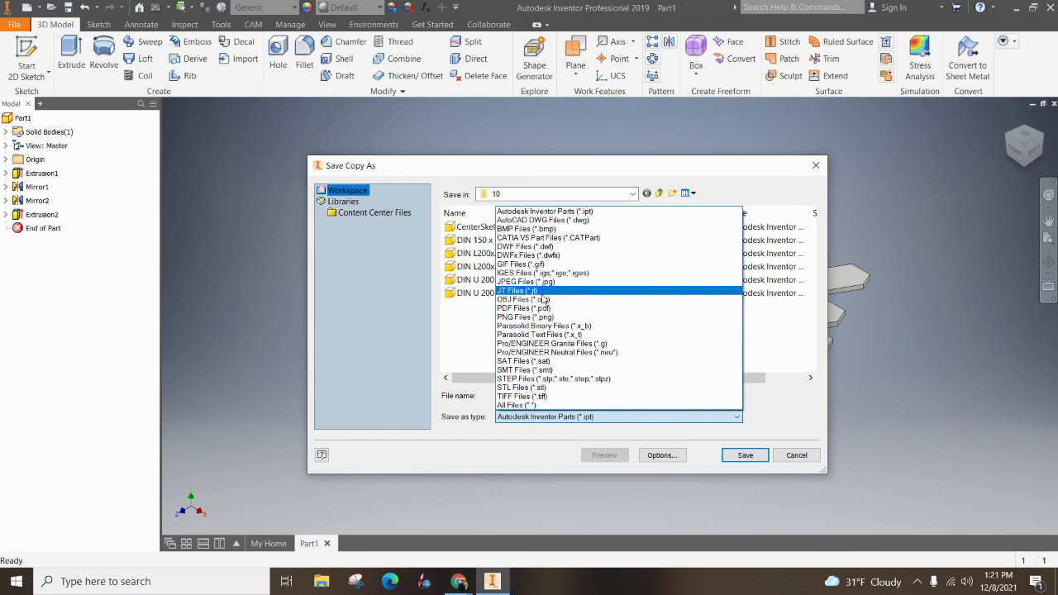
pyautogui.click(535, 388)
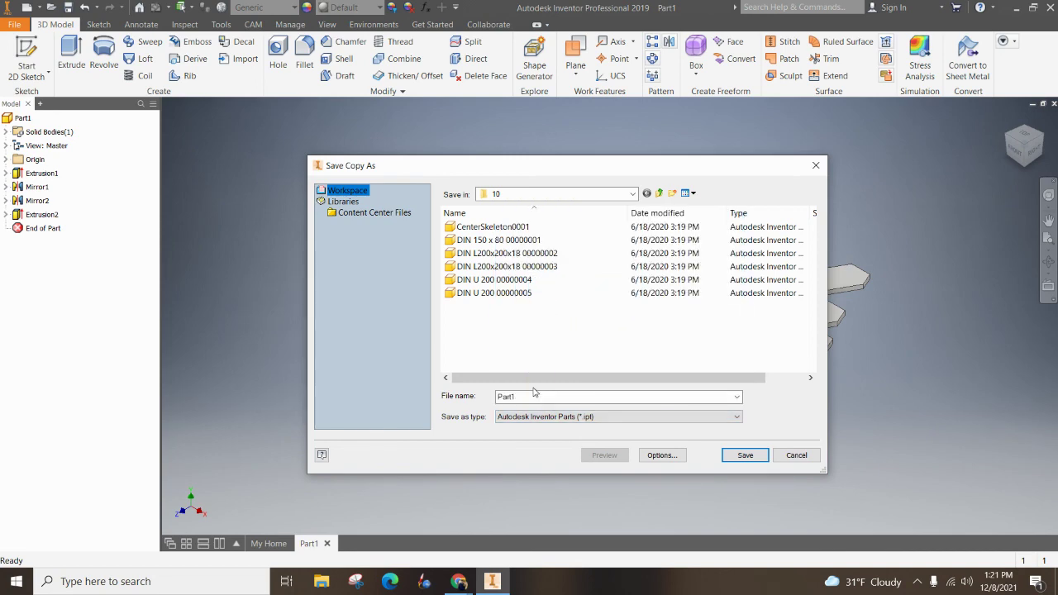
pyautogui.press('Return')
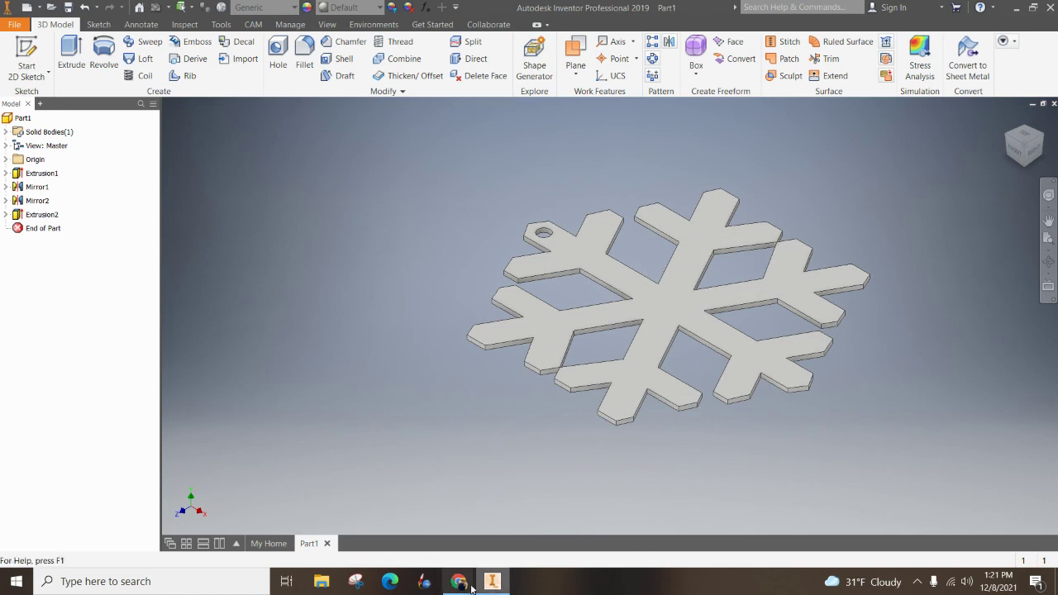